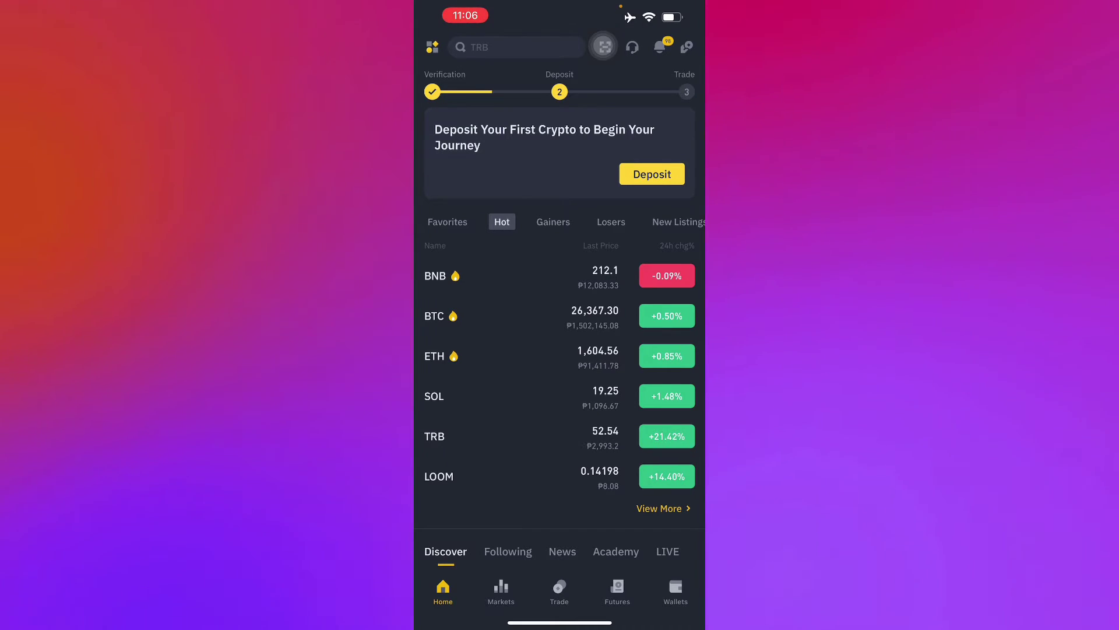
scroll(560, 350, "down", 3)
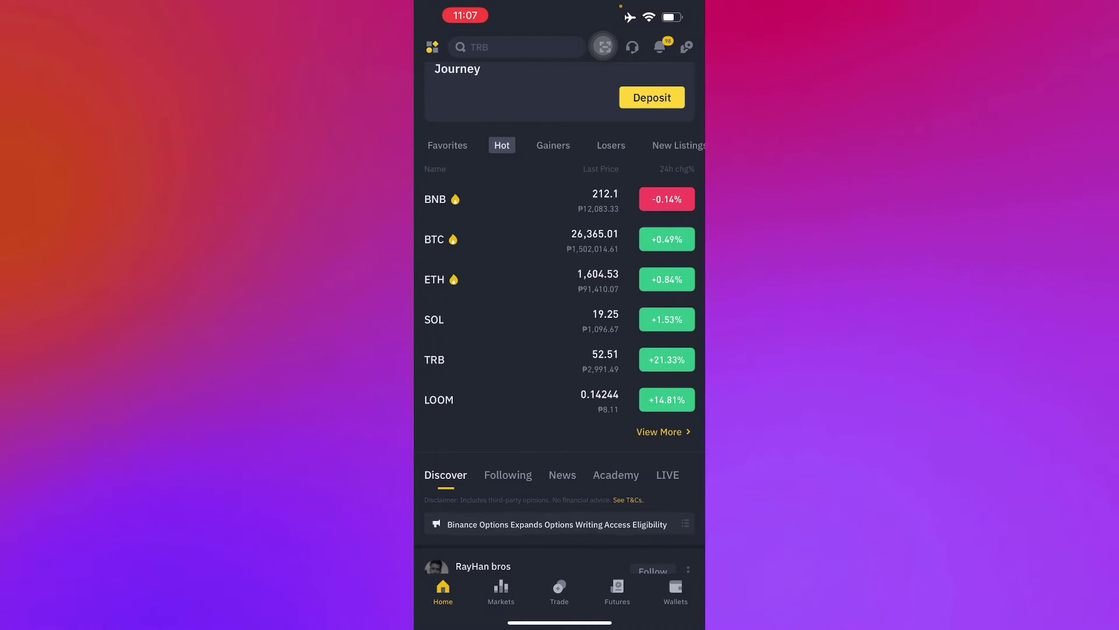
Go from the profile's More Services into Auto-Invest and open its Learn more tutorial.
left_click(431, 47)
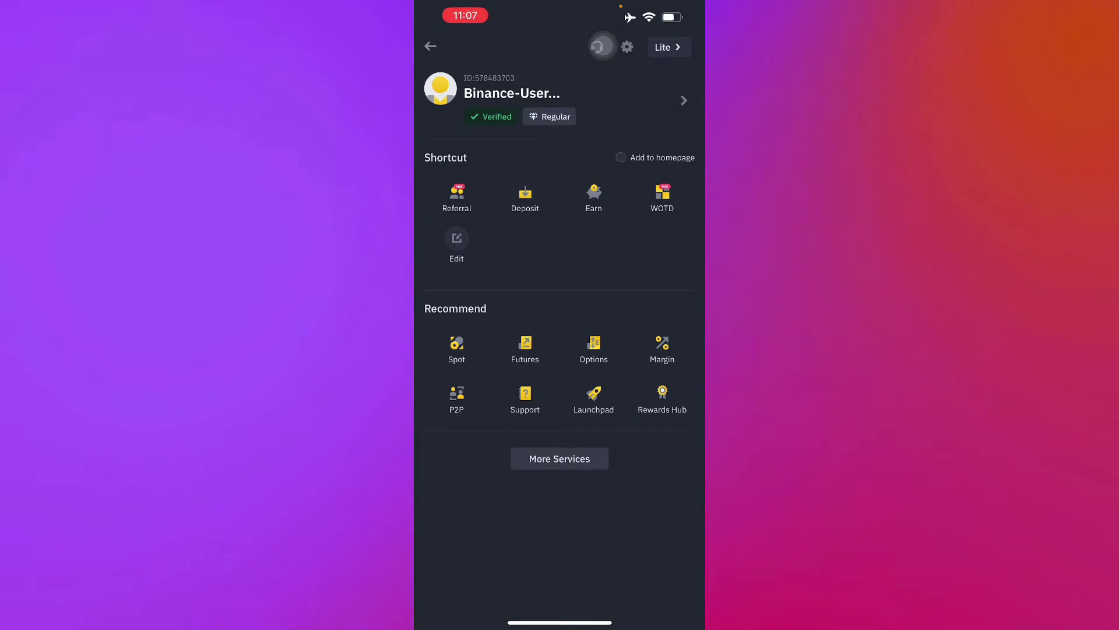
left_click(559, 458)
scroll(559, 394, "down", 5)
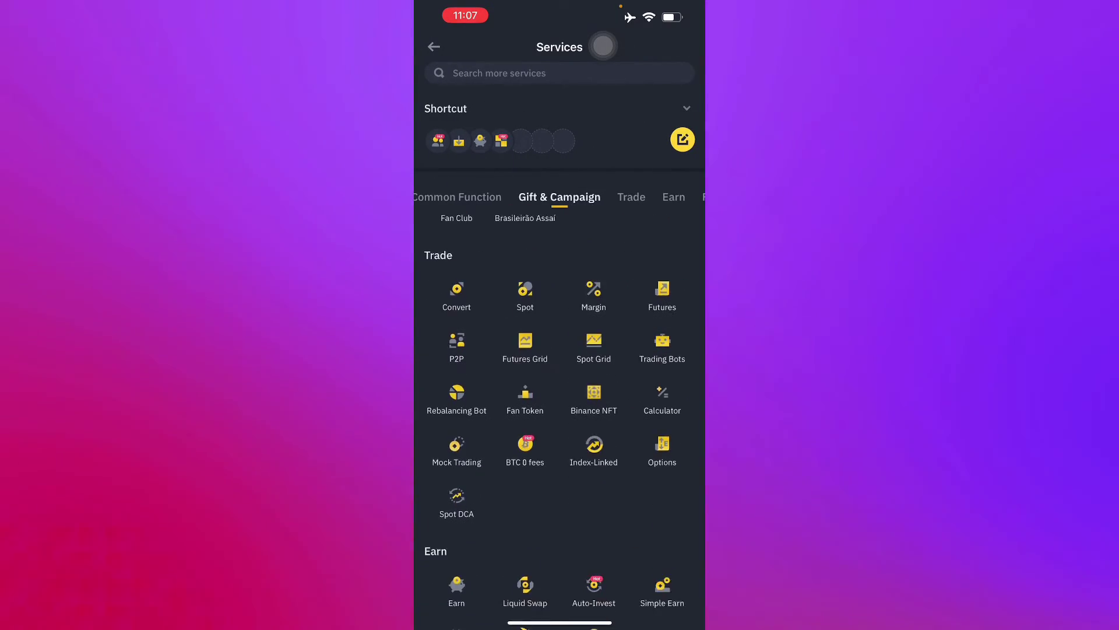
scroll(559, 393, "down", 5)
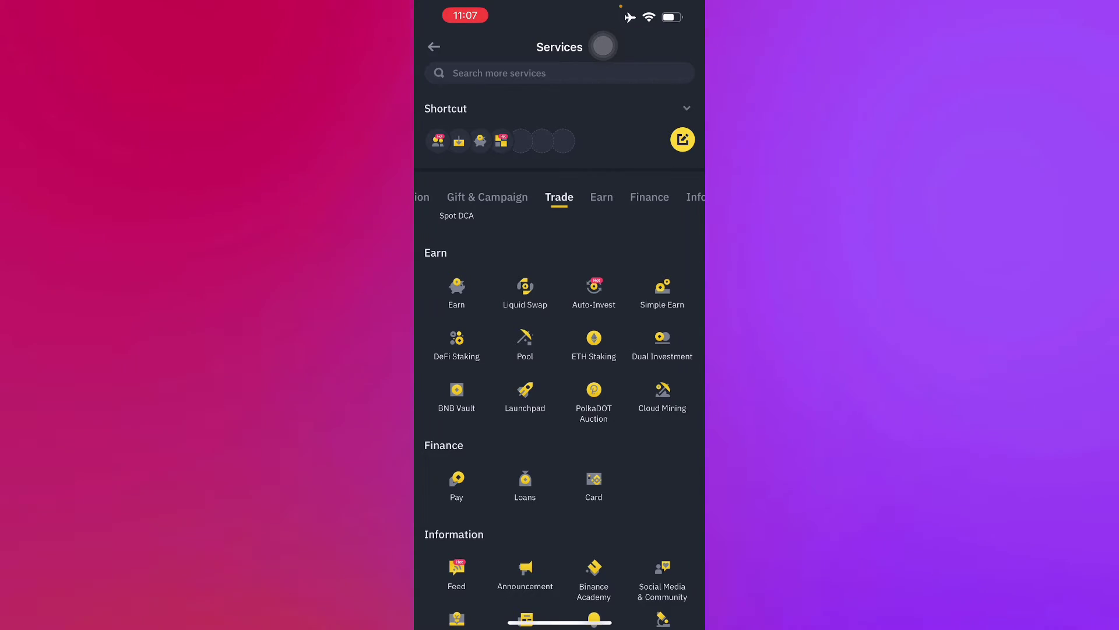
scroll(560, 393, "up", 5)
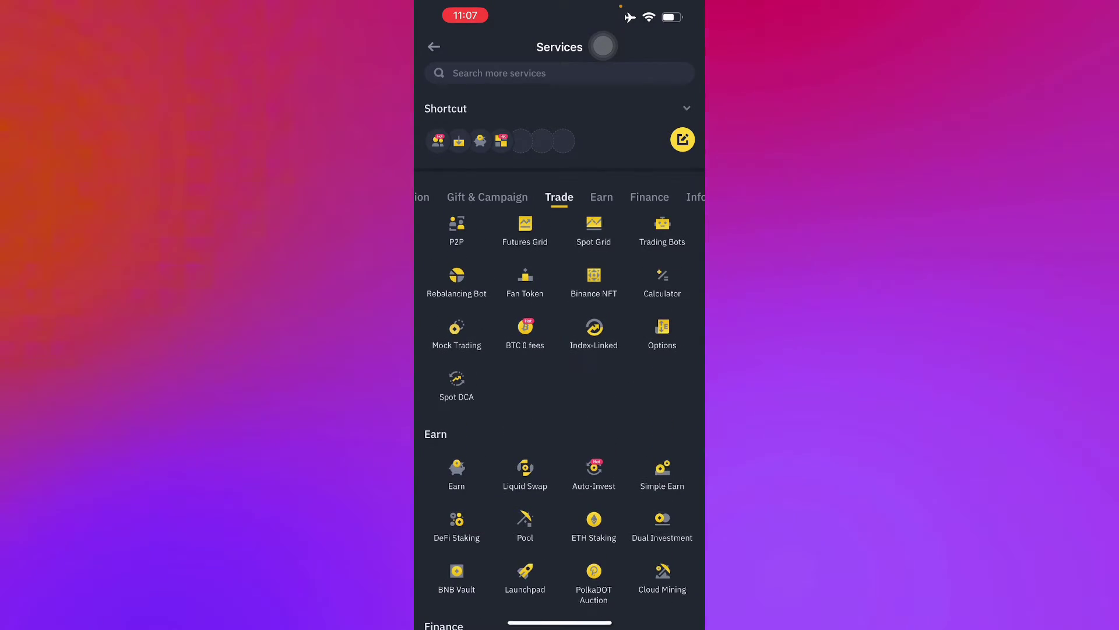
left_click(594, 472)
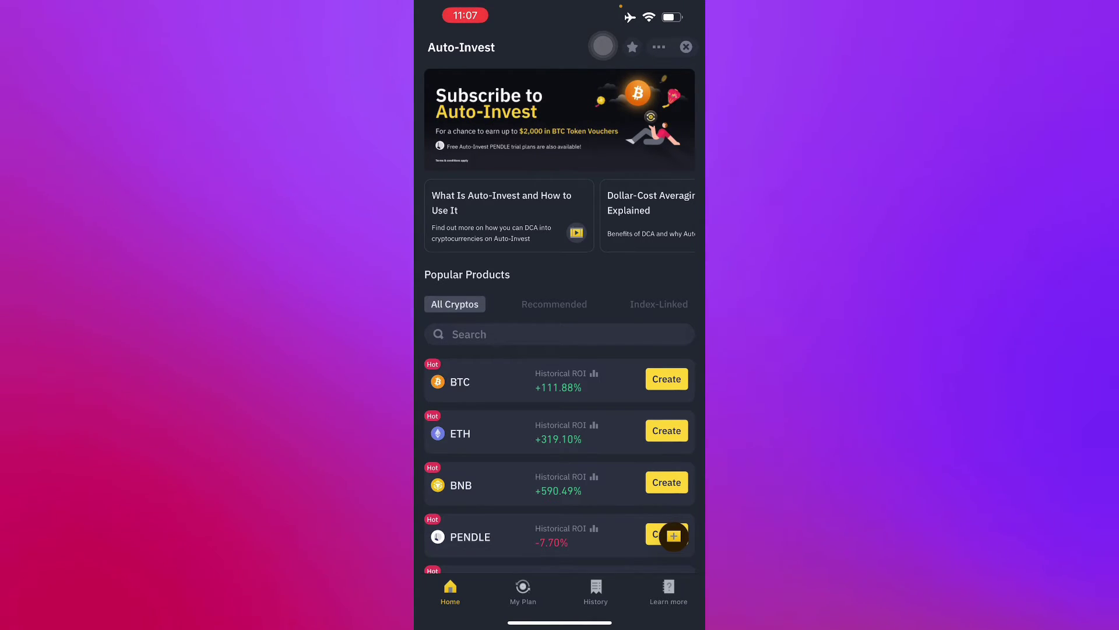
scroll(559, 394, "down", 1)
scroll(560, 394, "up", 1)
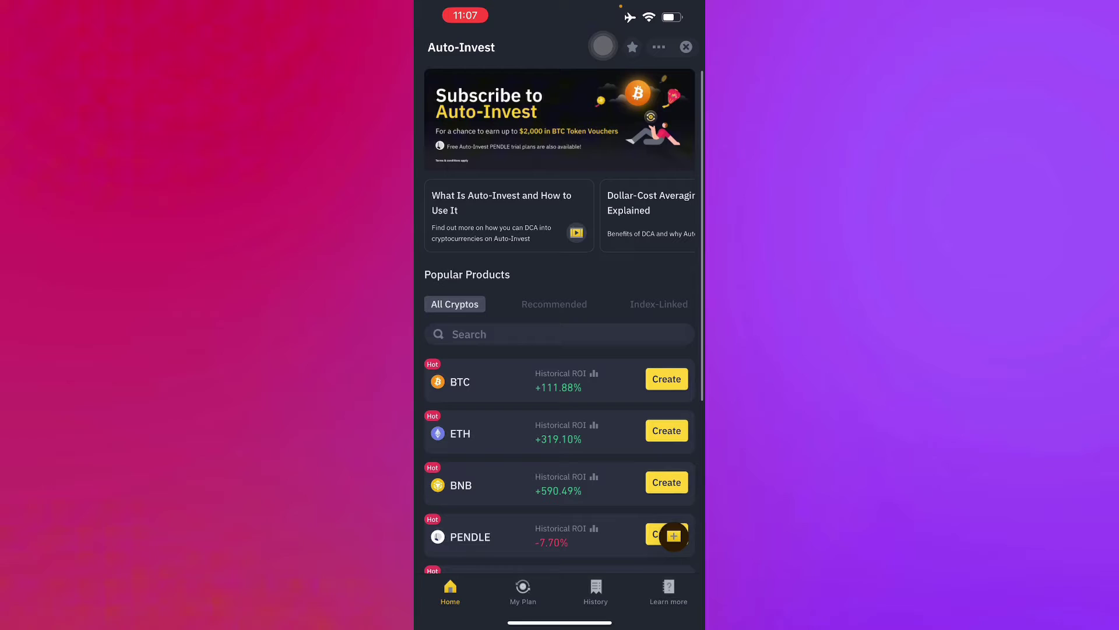
left_click(668, 593)
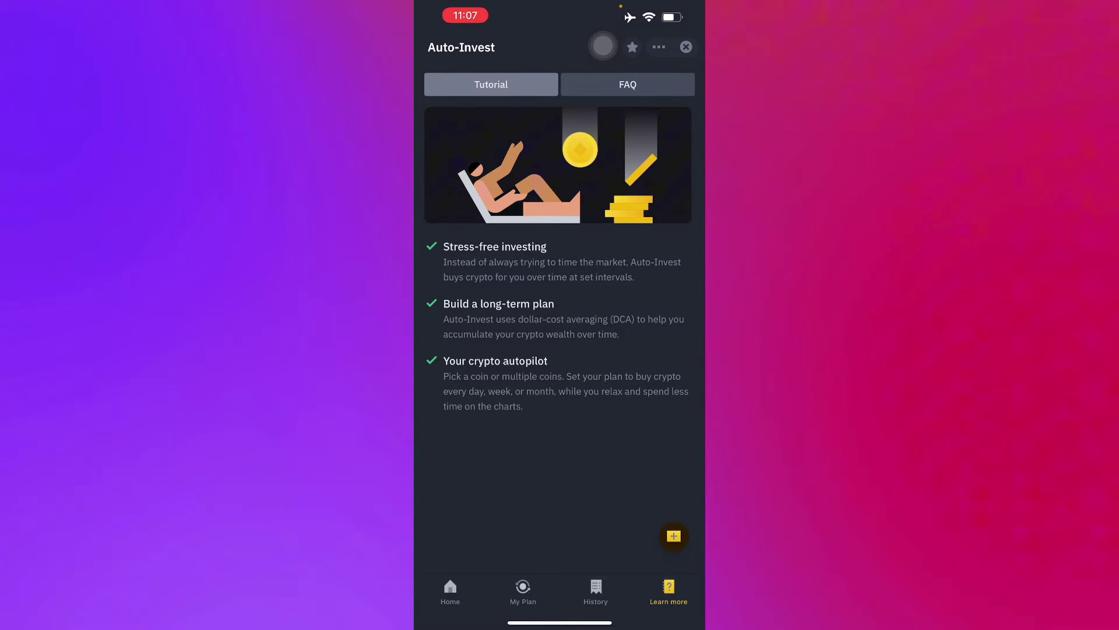
Switch to the Auto-Invest FAQ and expand 'How does Auto-Invest work?'.
left_click(628, 84)
left_click(491, 84)
left_click(627, 84)
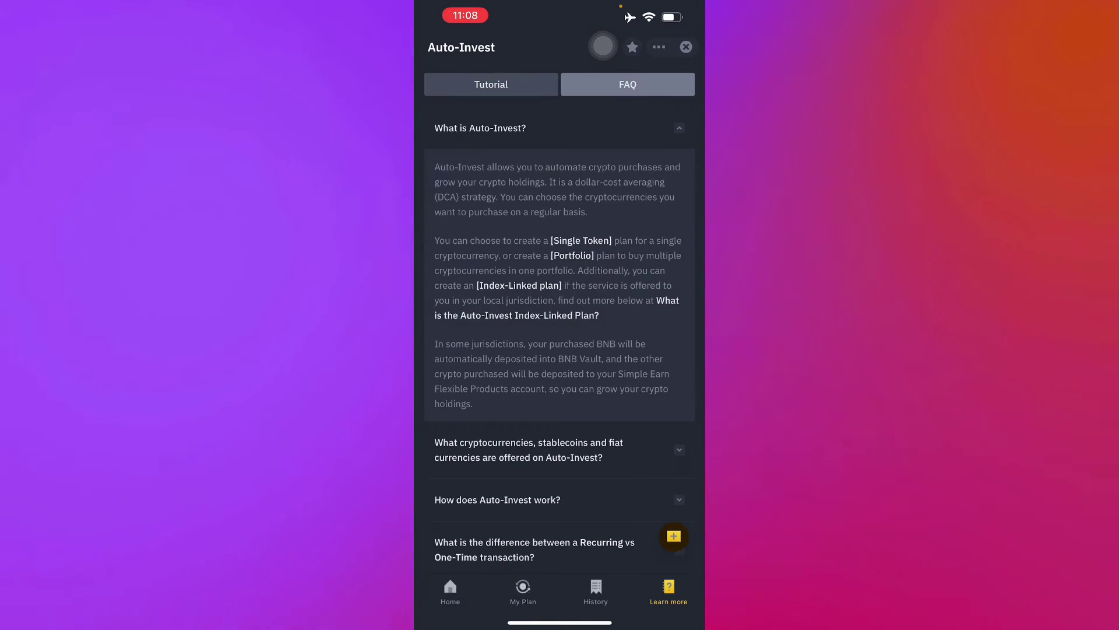
scroll(560, 351, "down", 1)
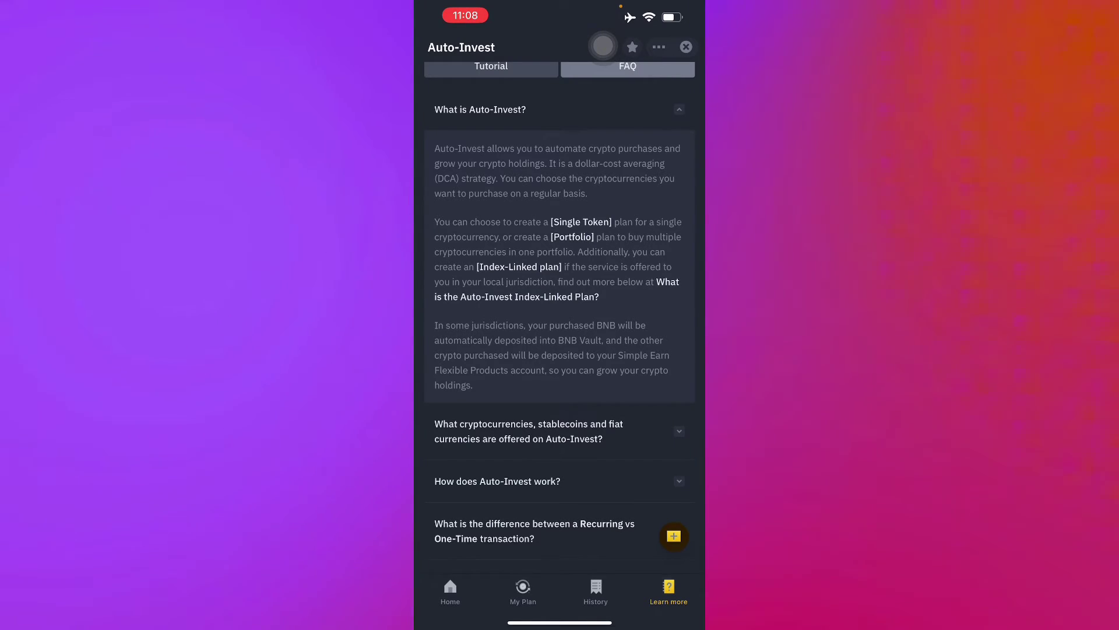
scroll(560, 315, "down", 5)
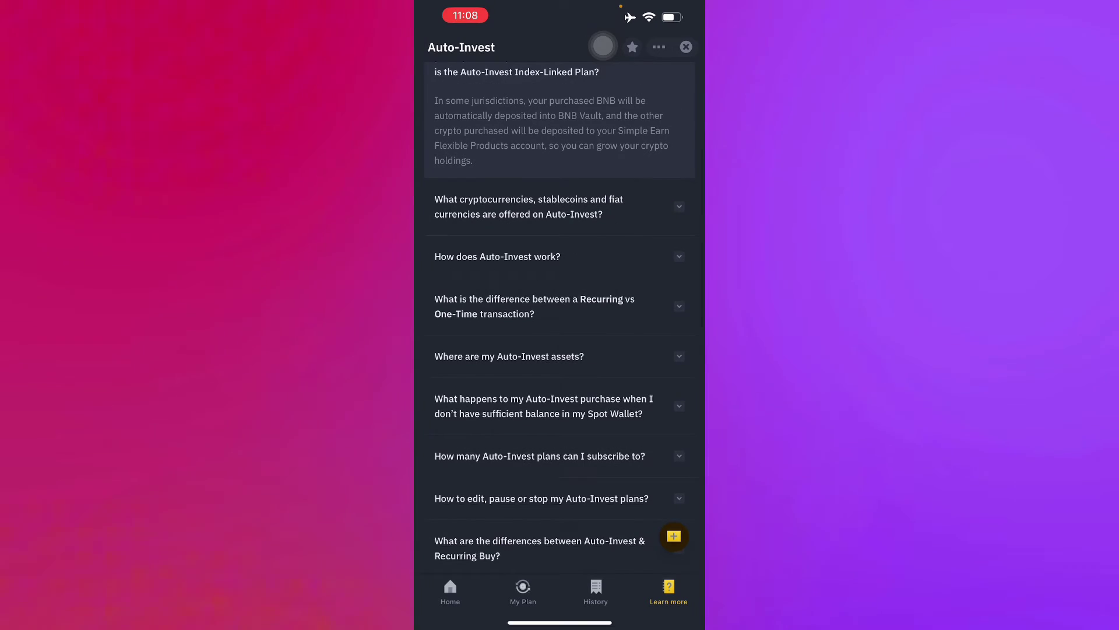
left_click(560, 256)
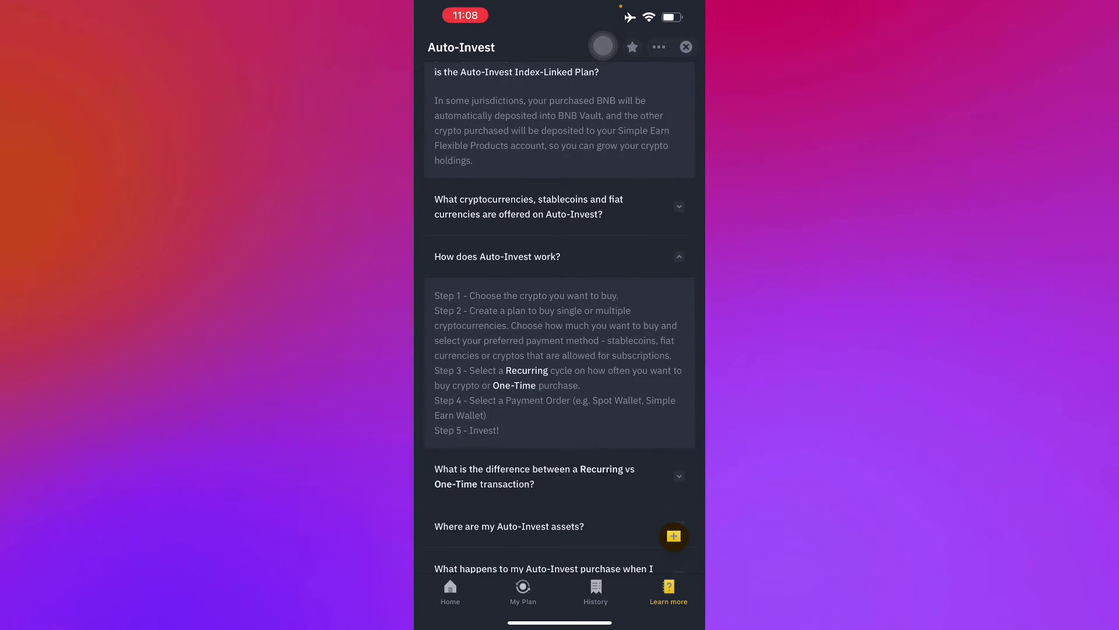
scroll(561, 315, "up", 1)
scroll(559, 314, "down", 1)
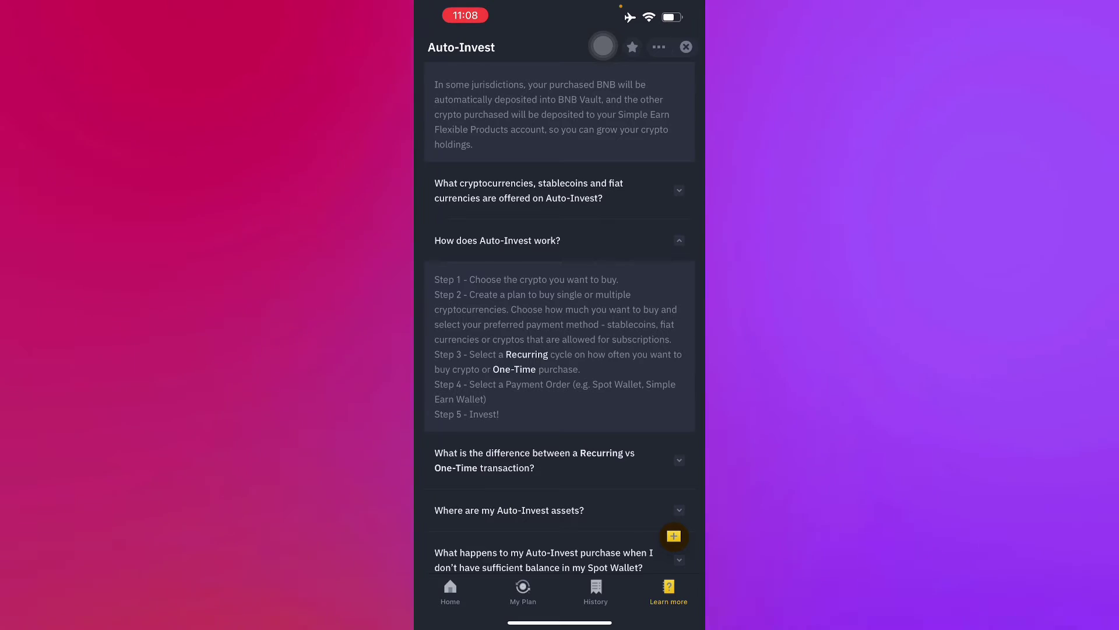
left_click(450, 591)
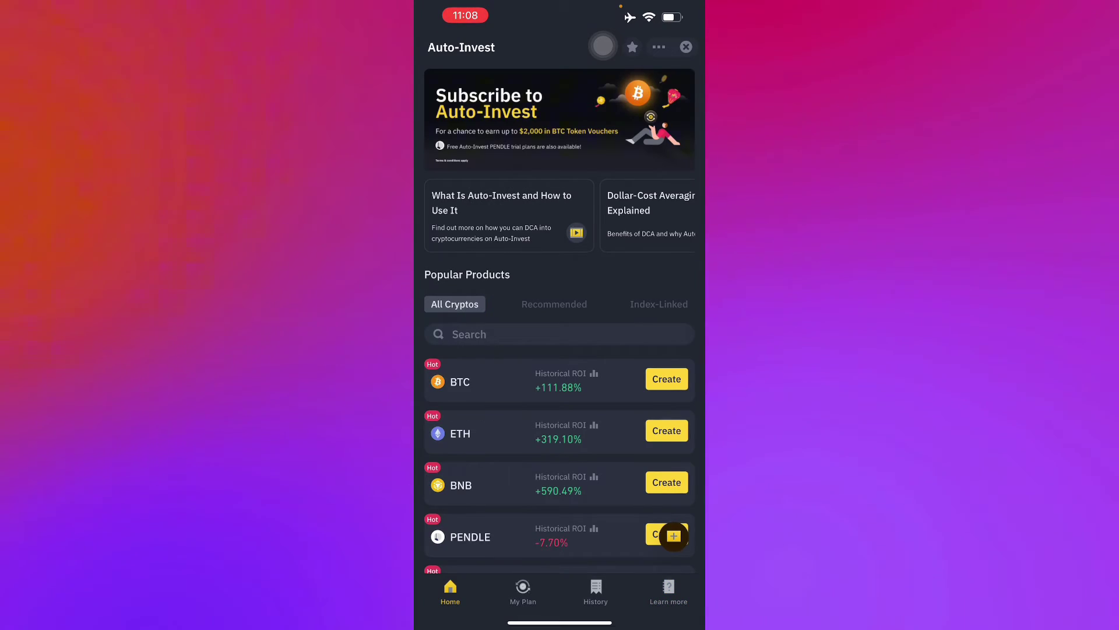
left_click_drag(560, 263, 560, 394)
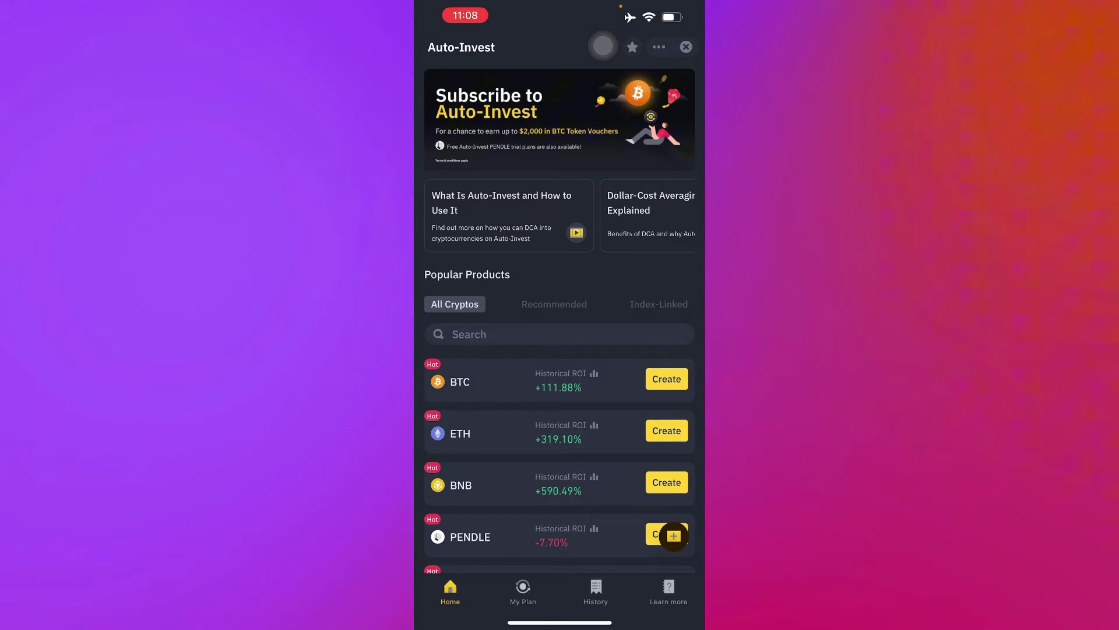
scroll(560, 394, "down", 2)
scroll(559, 394, "down", 2)
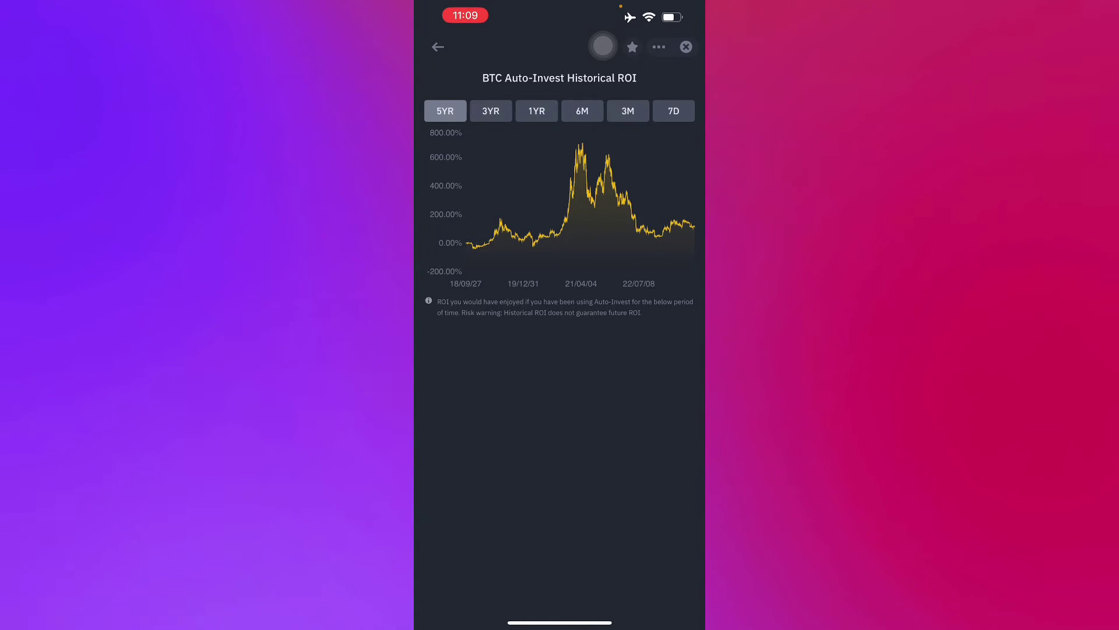
left_click(490, 110)
left_click(537, 110)
left_click(629, 110)
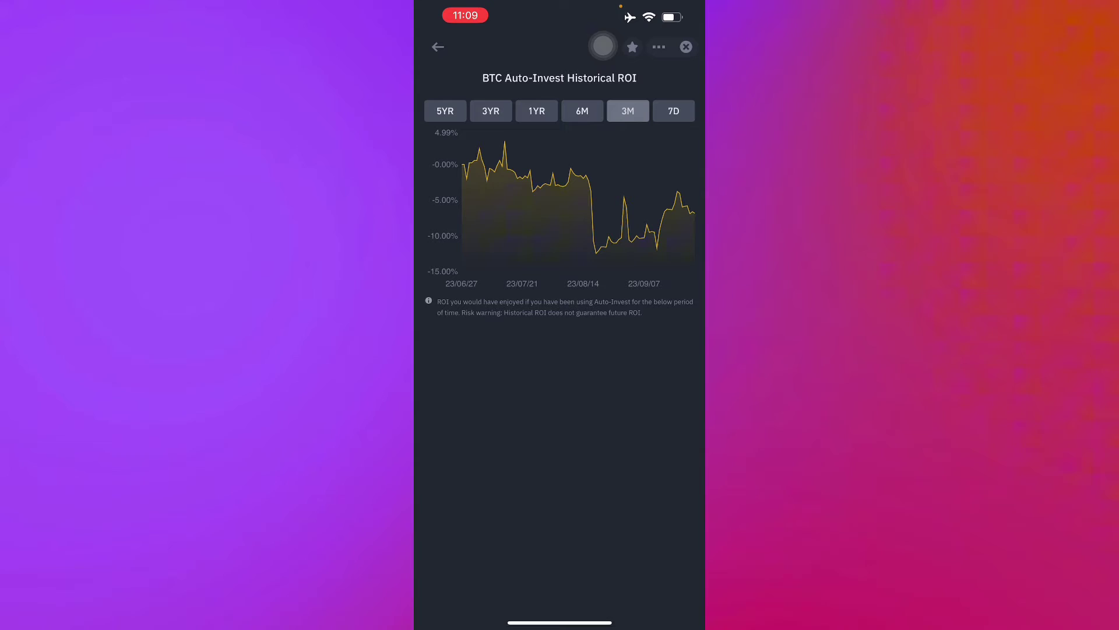
left_click(659, 46)
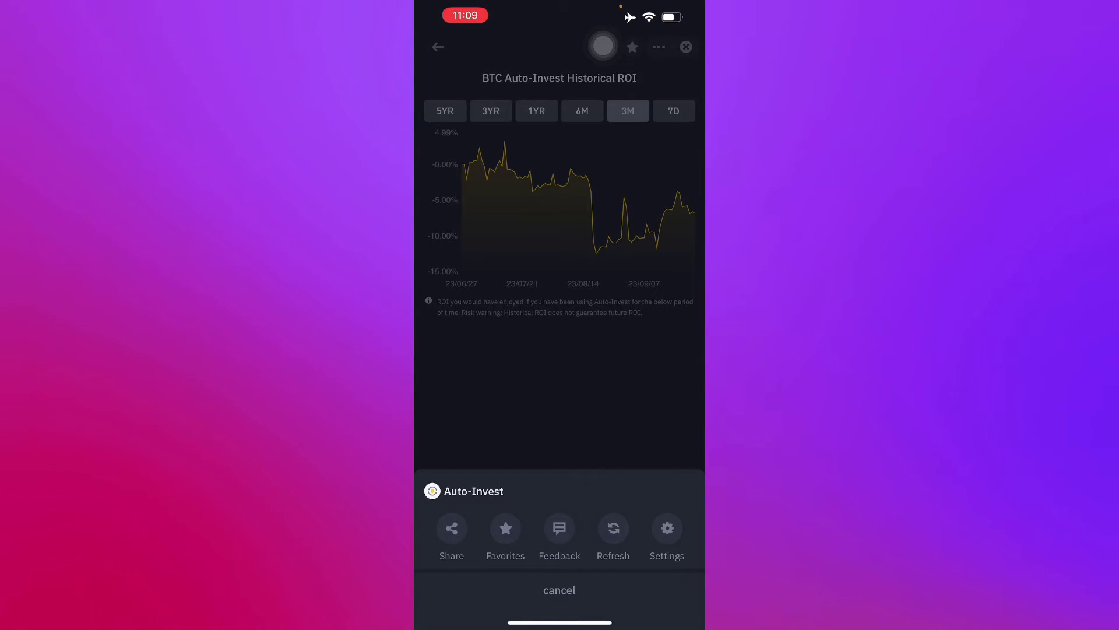
left_click(559, 589)
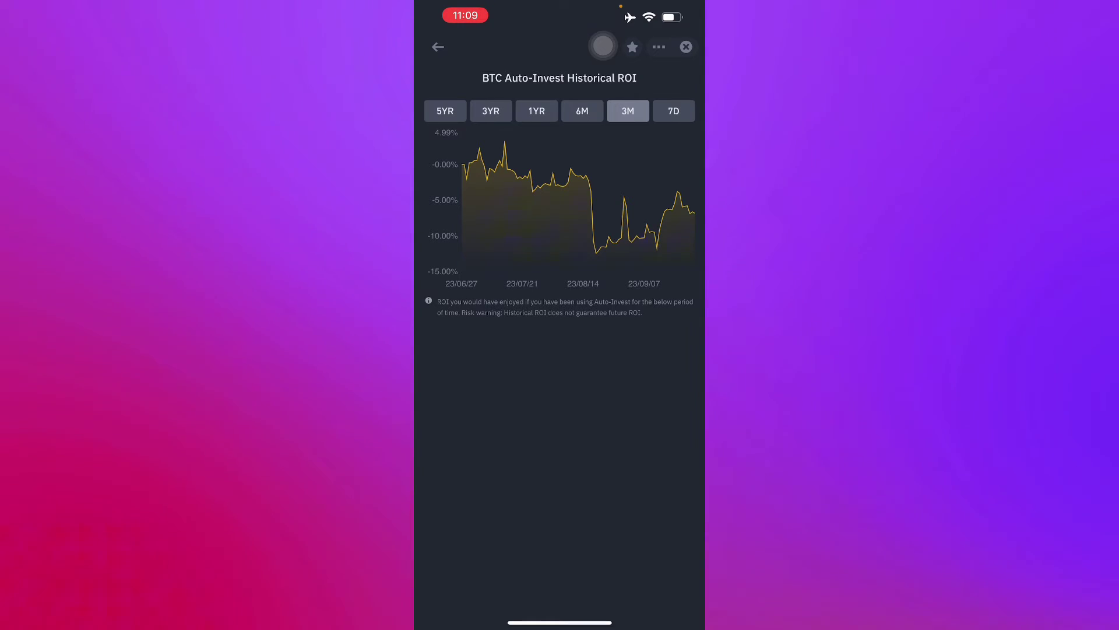
left_click(437, 47)
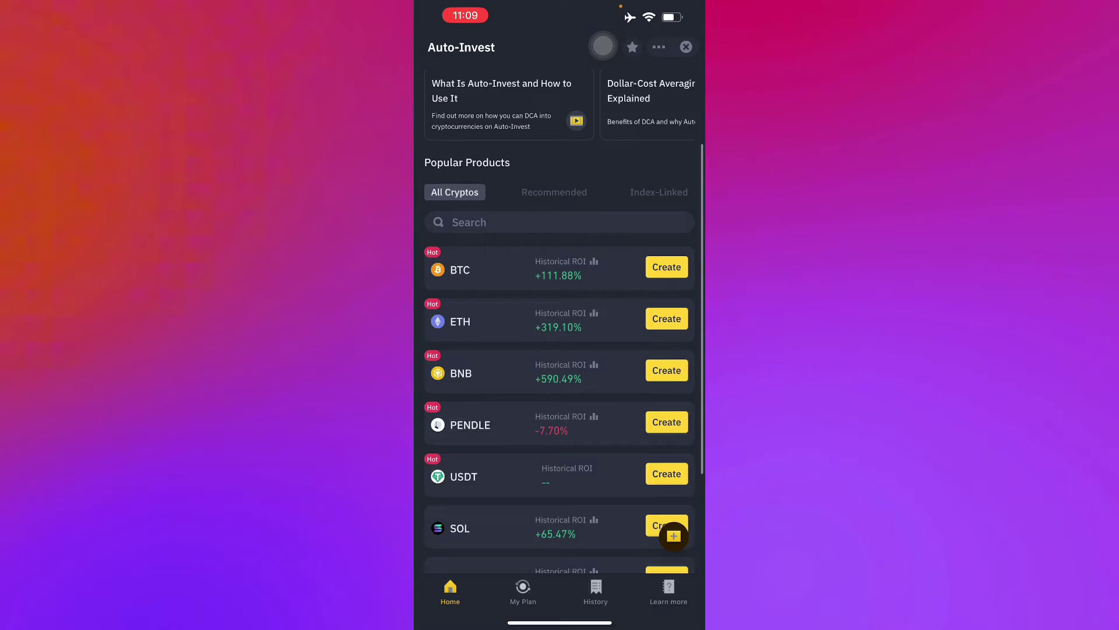
scroll(560, 350, "up", 3)
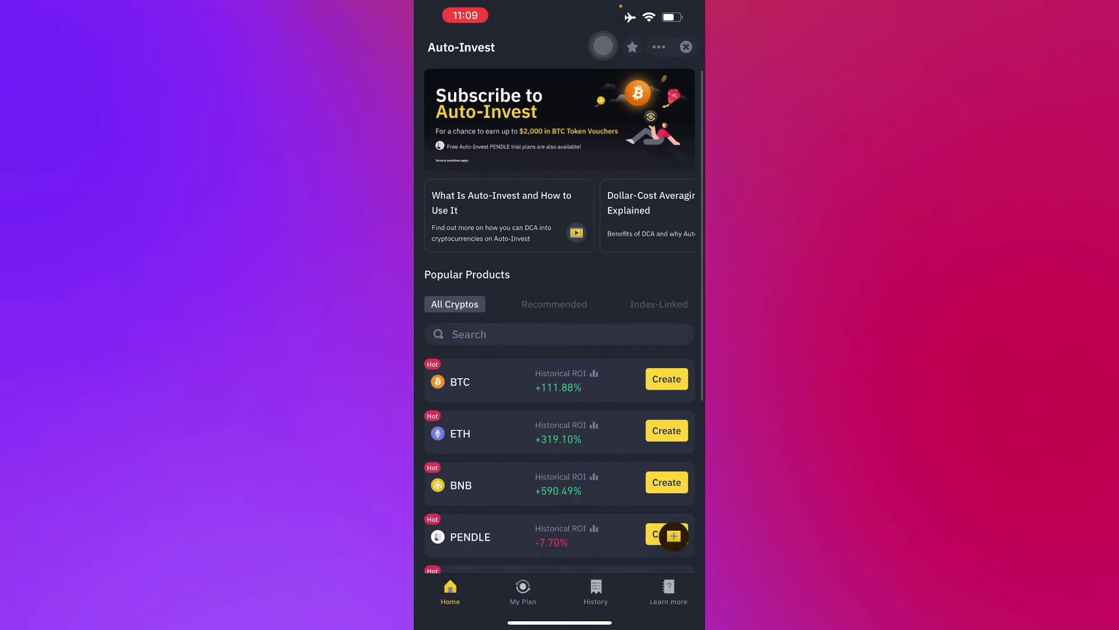
Start a new plan, dismiss Recommended For You, and confirm BTC, ETH and BNB as coins.
left_click(672, 535)
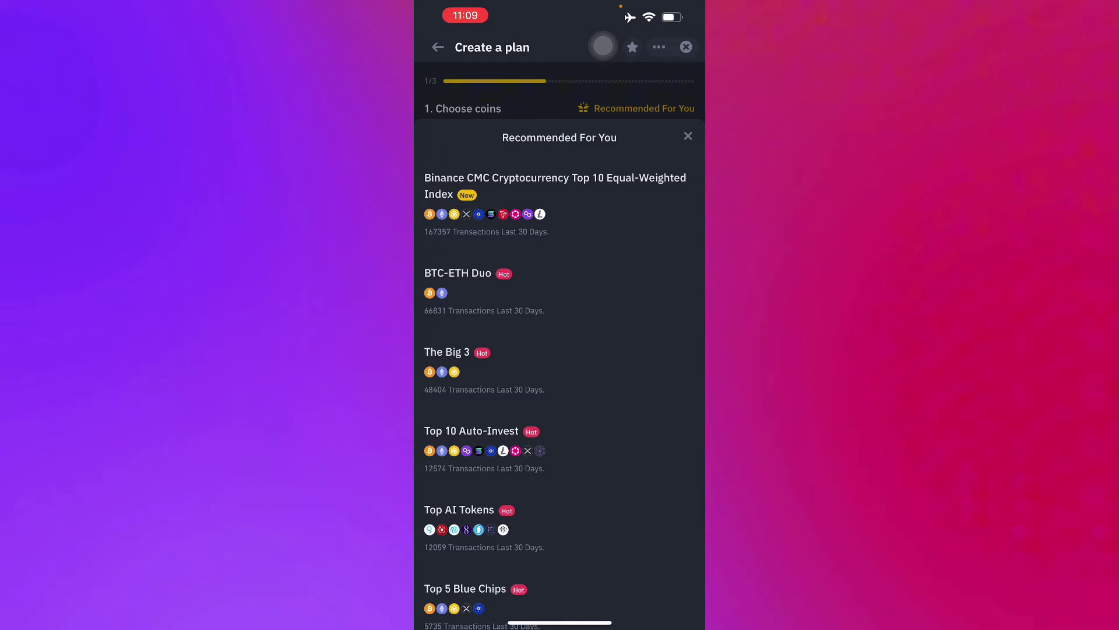
left_click(688, 137)
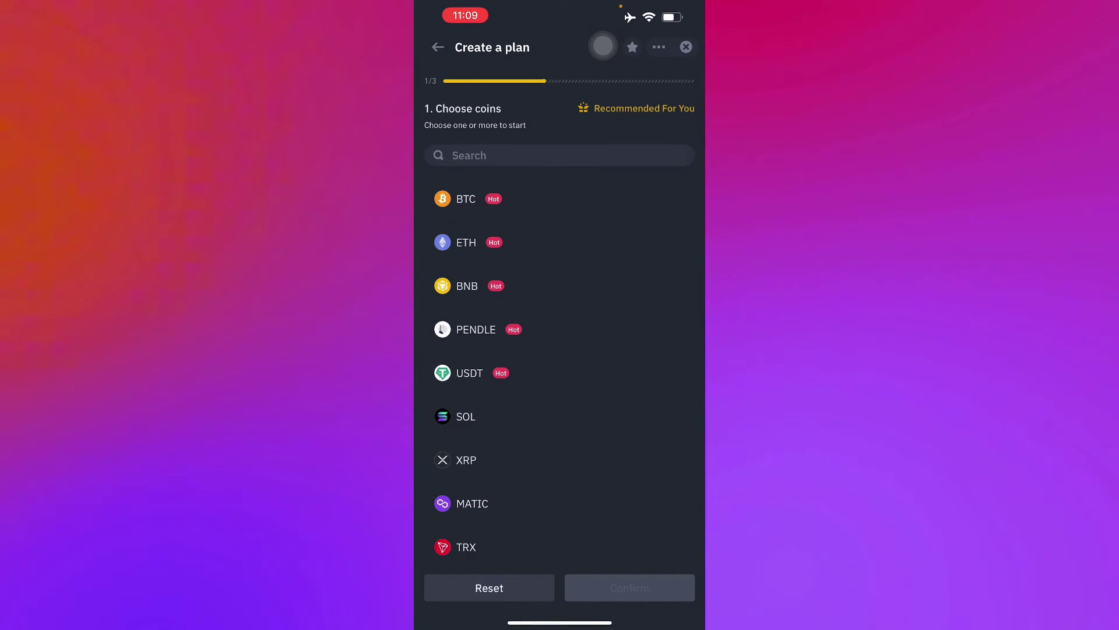
left_click(636, 108)
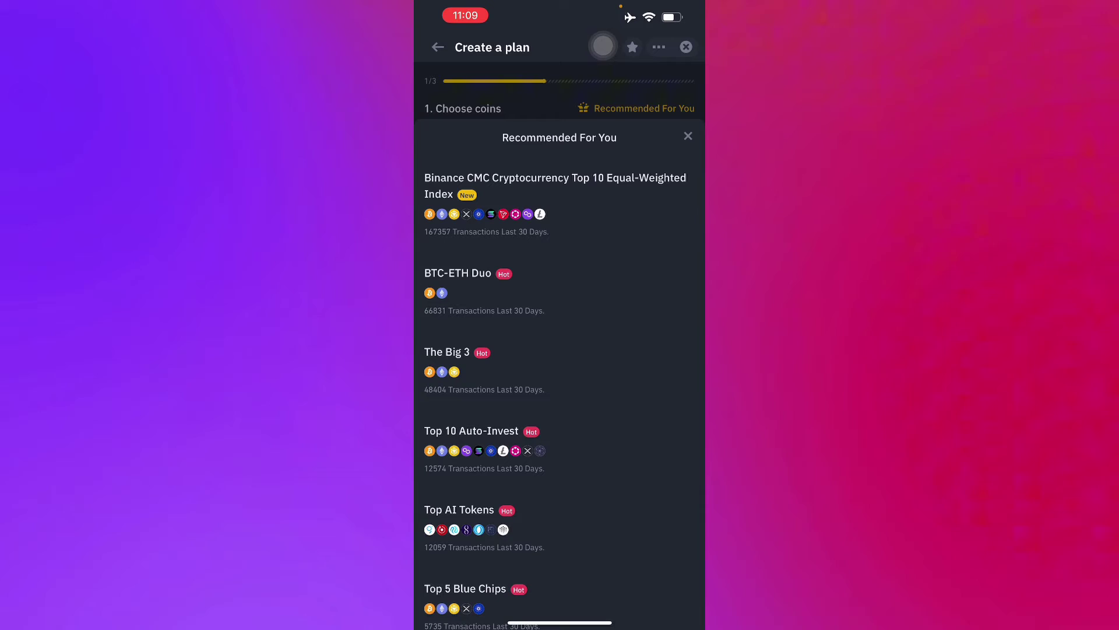
left_click(688, 136)
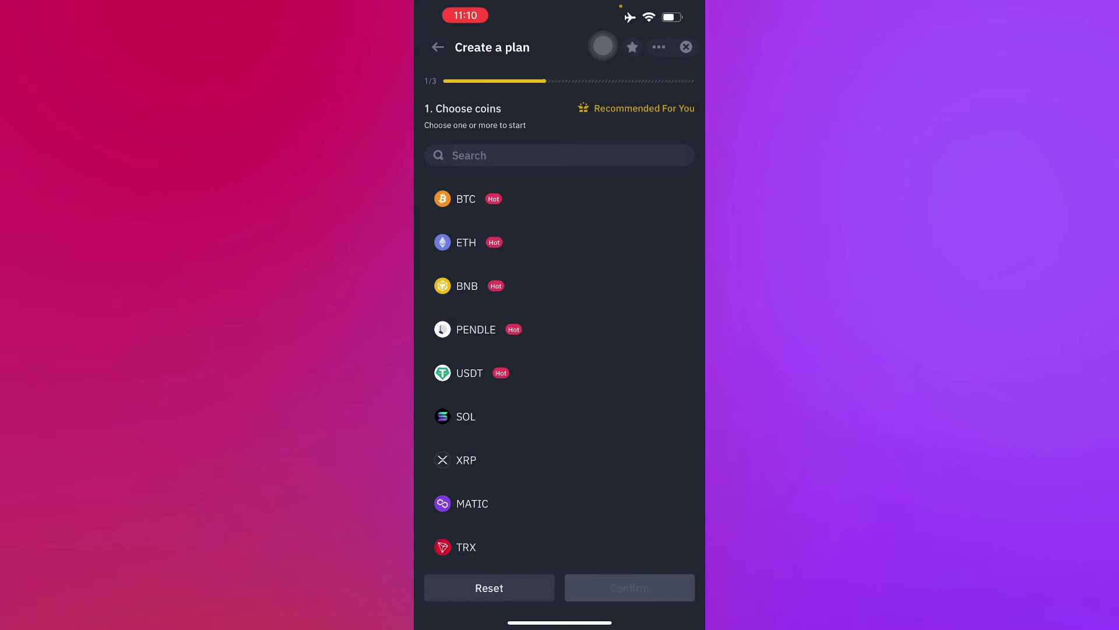
left_click(466, 199)
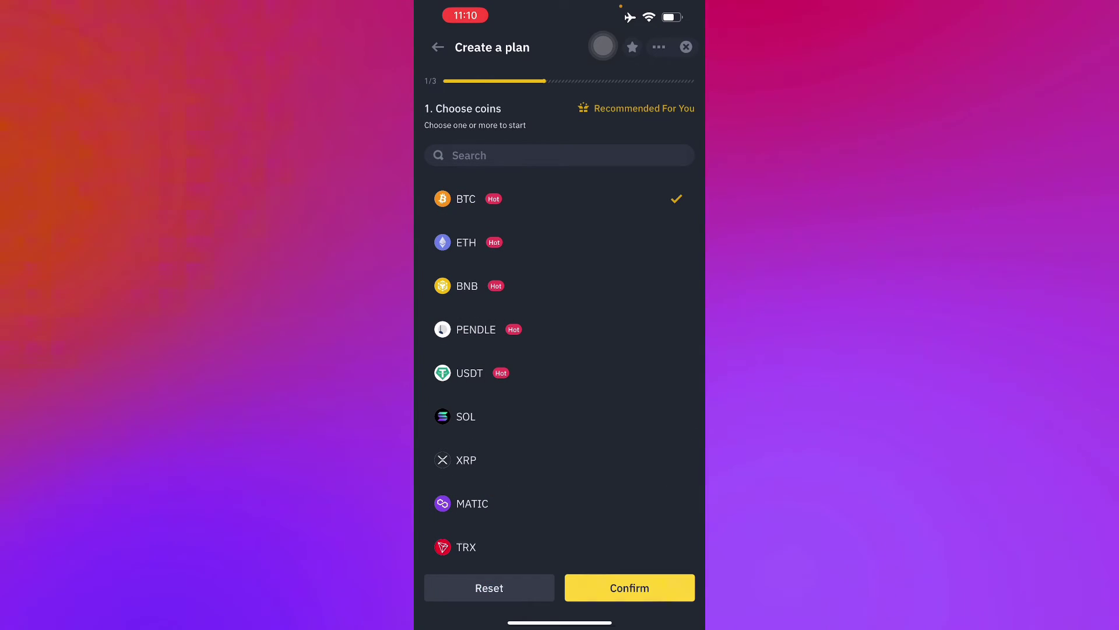
left_click(468, 287)
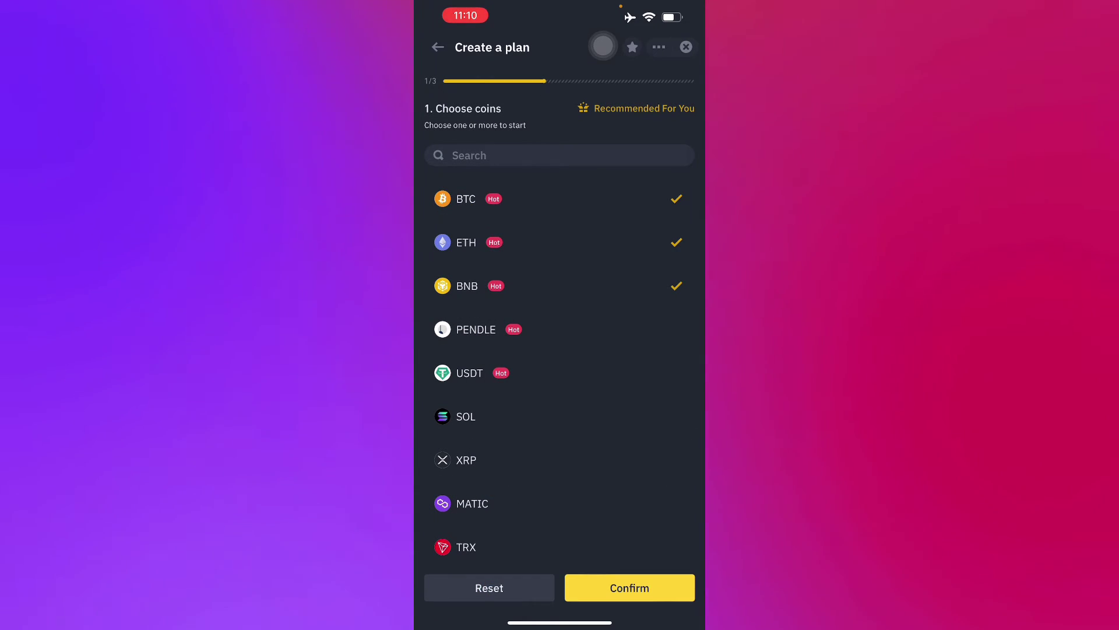
left_click(630, 588)
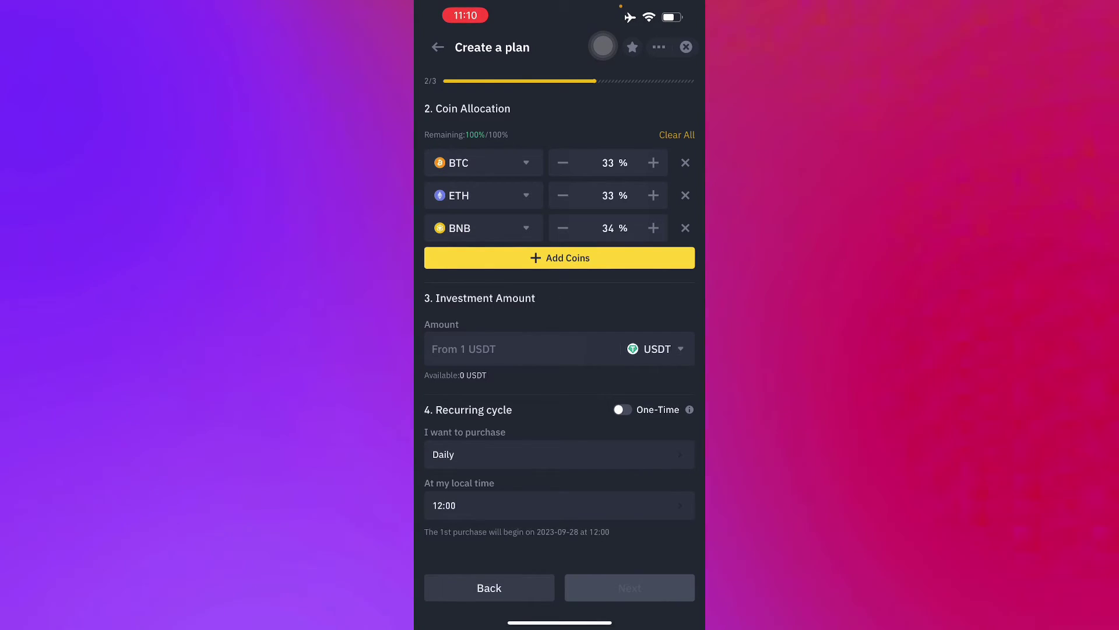
Adjust the percentage steppers to reach BTC 30%, ETH 40% and BNB 30%.
left_click(562, 161)
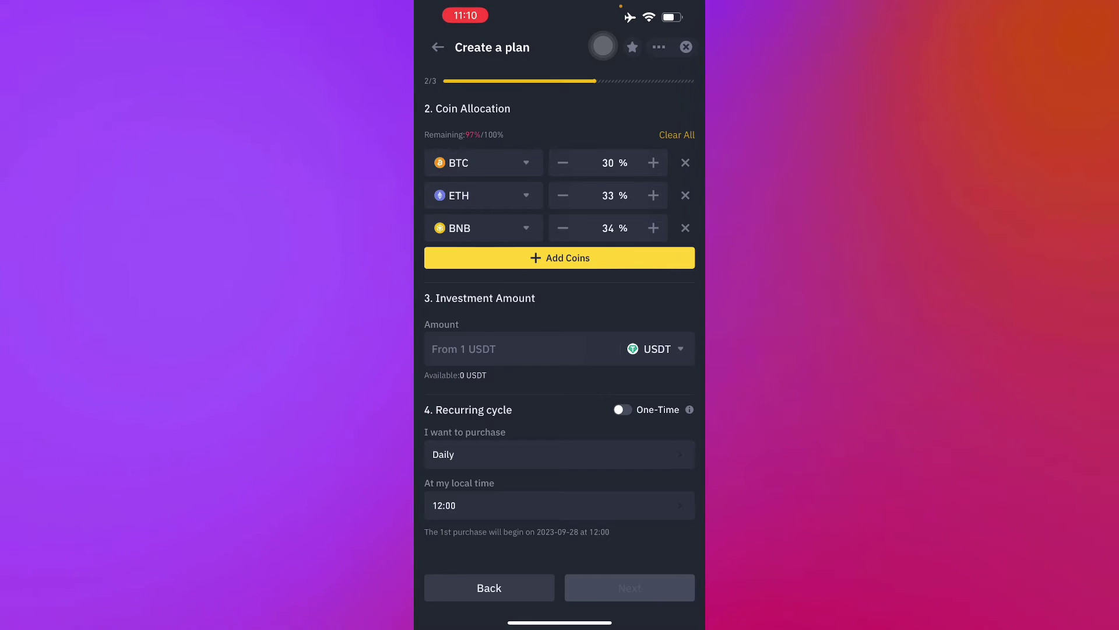
left_click(653, 194)
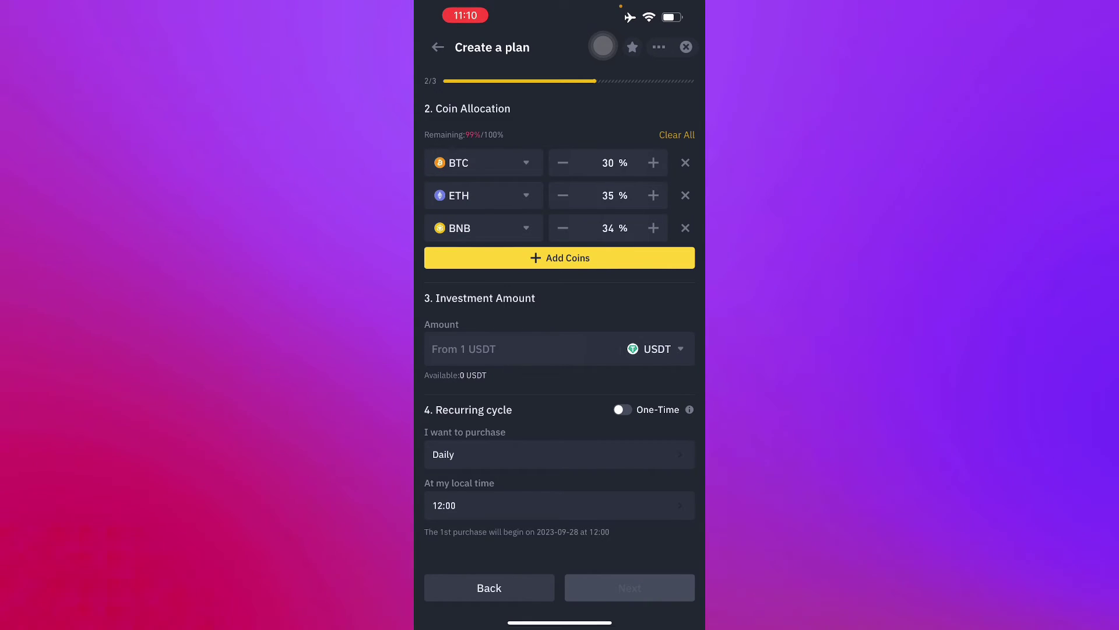
left_click(653, 195)
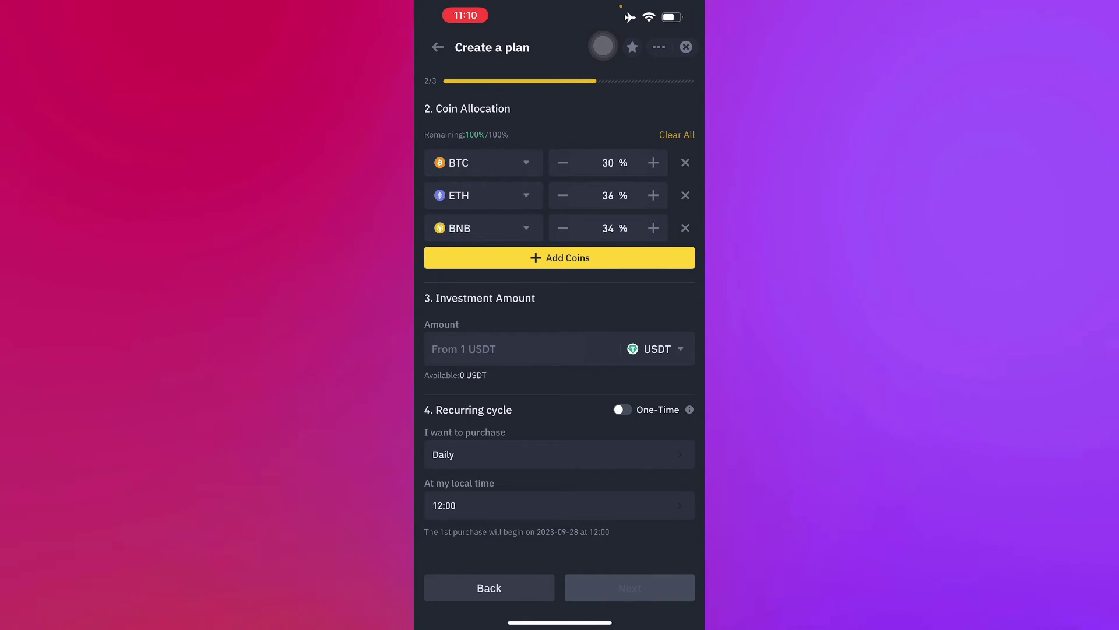
left_click(562, 228)
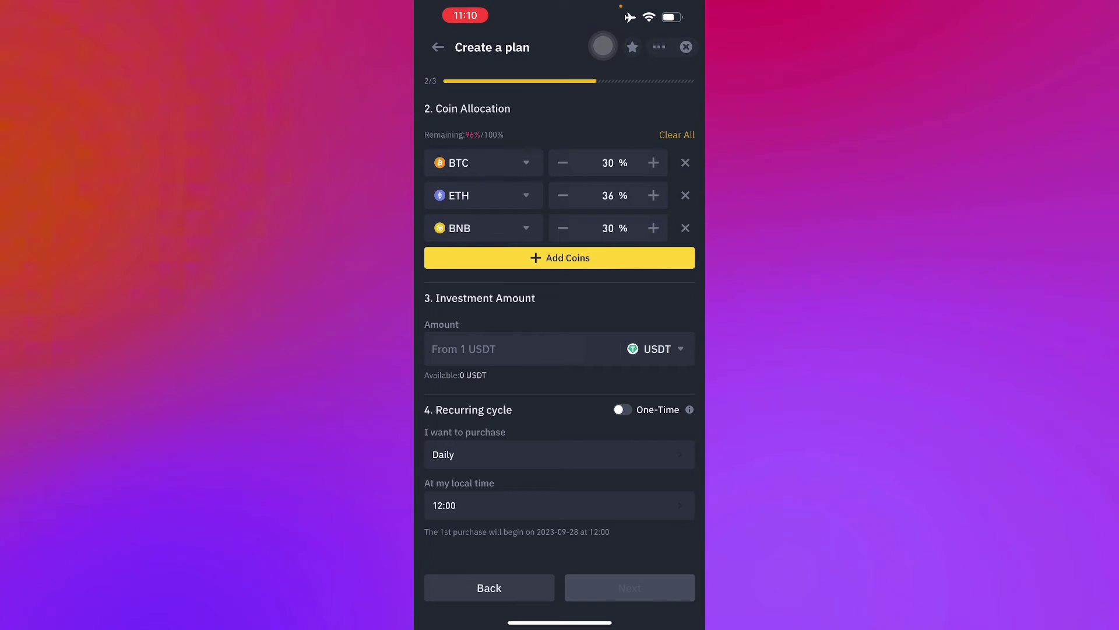
key("BackSpace")
key("BackSpace")
type("41")
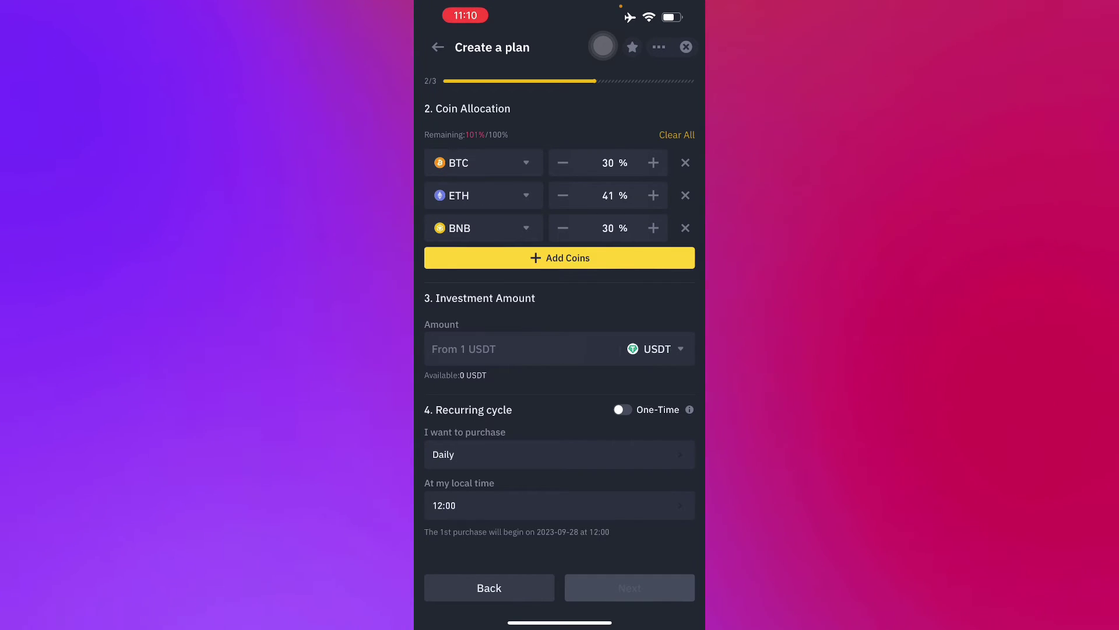
left_click(562, 196)
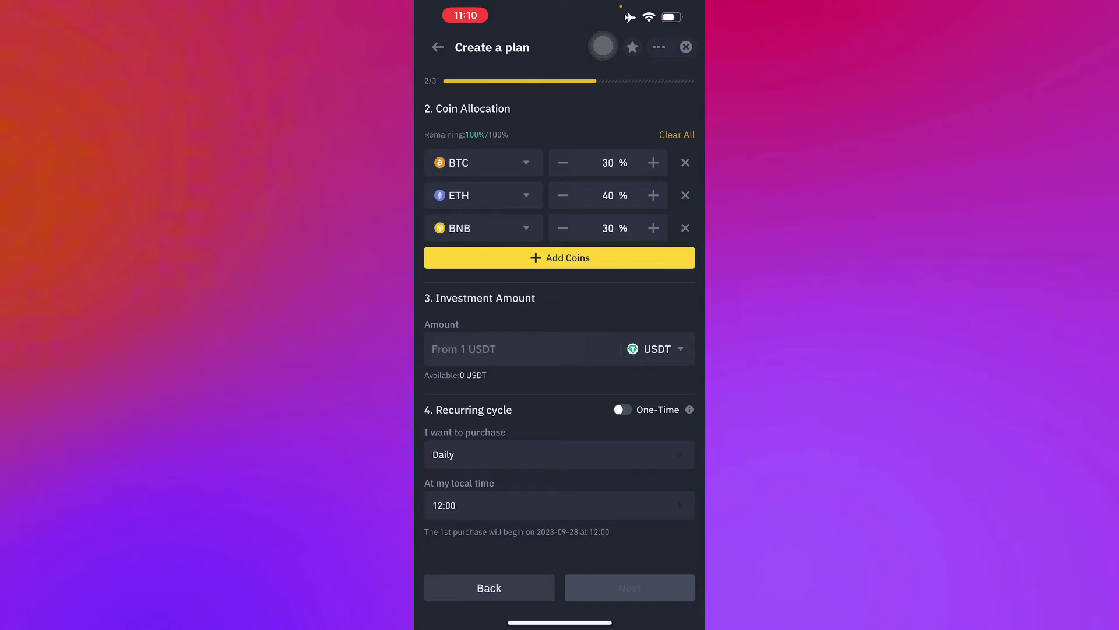
Keep USDT as the funding asset and enter 10 as the investment amount.
left_click(656, 348)
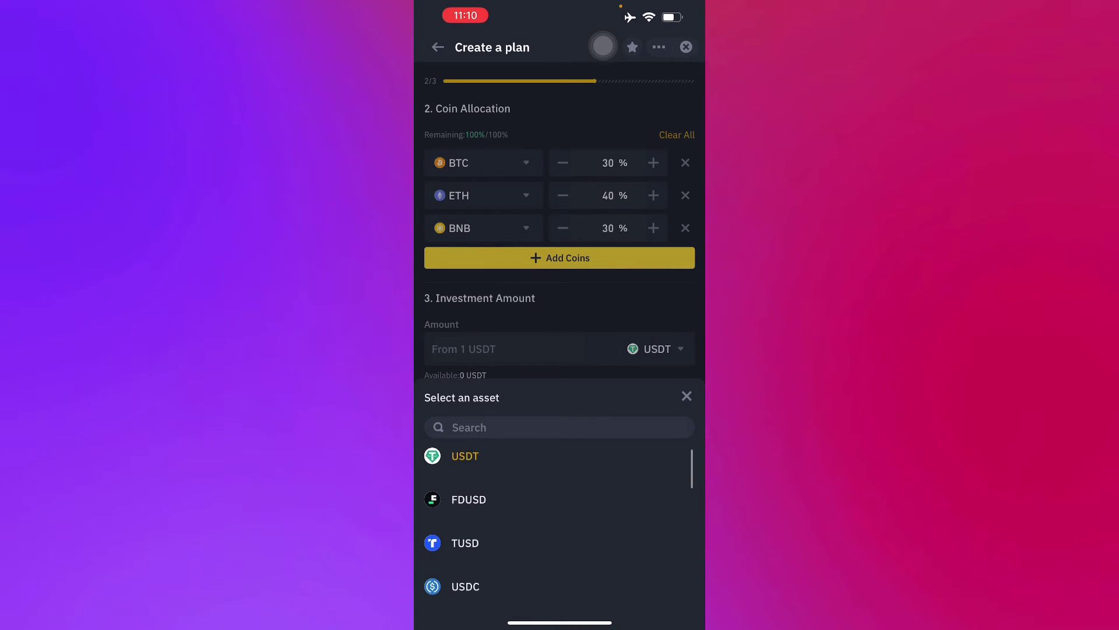
scroll(560, 526, "down", 2)
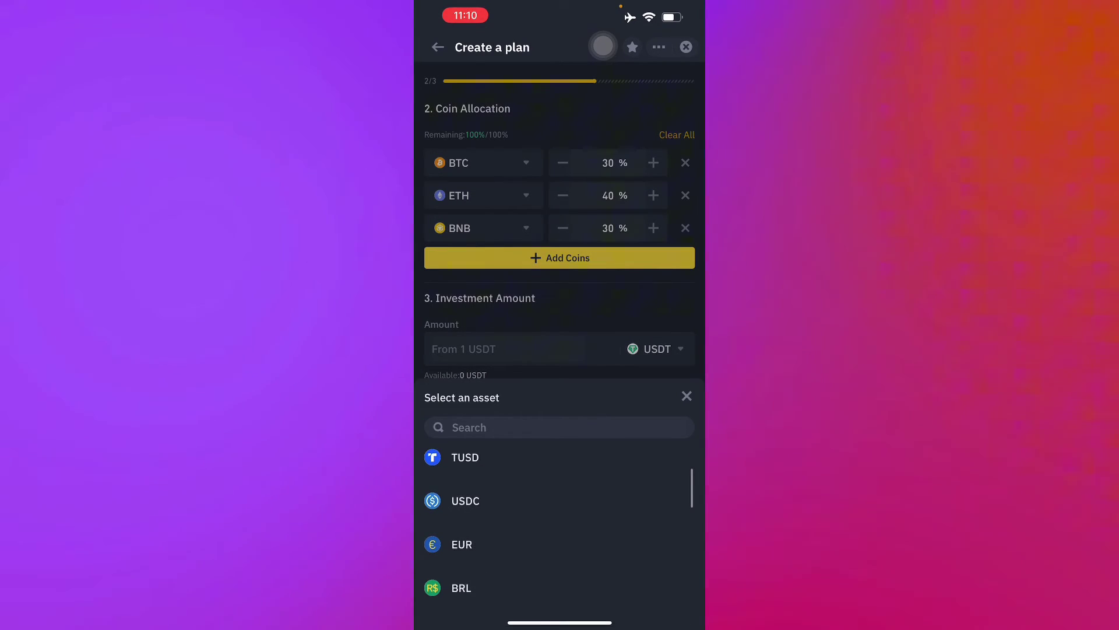
scroll(560, 524, "down", 3)
scroll(560, 524, "down", 3)
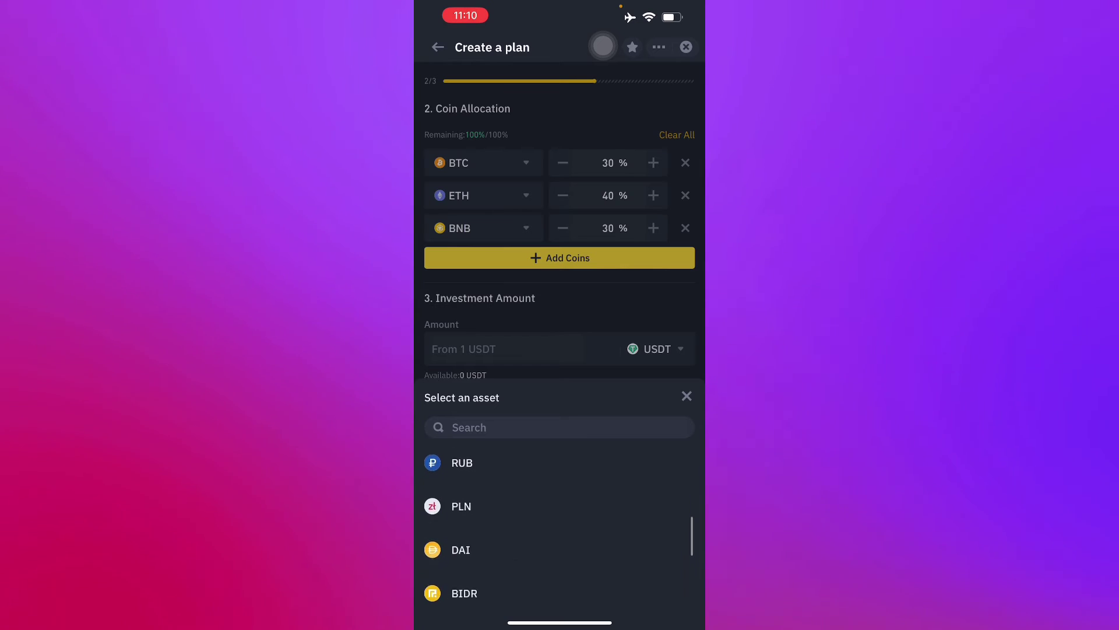
scroll(560, 526, "down", 2)
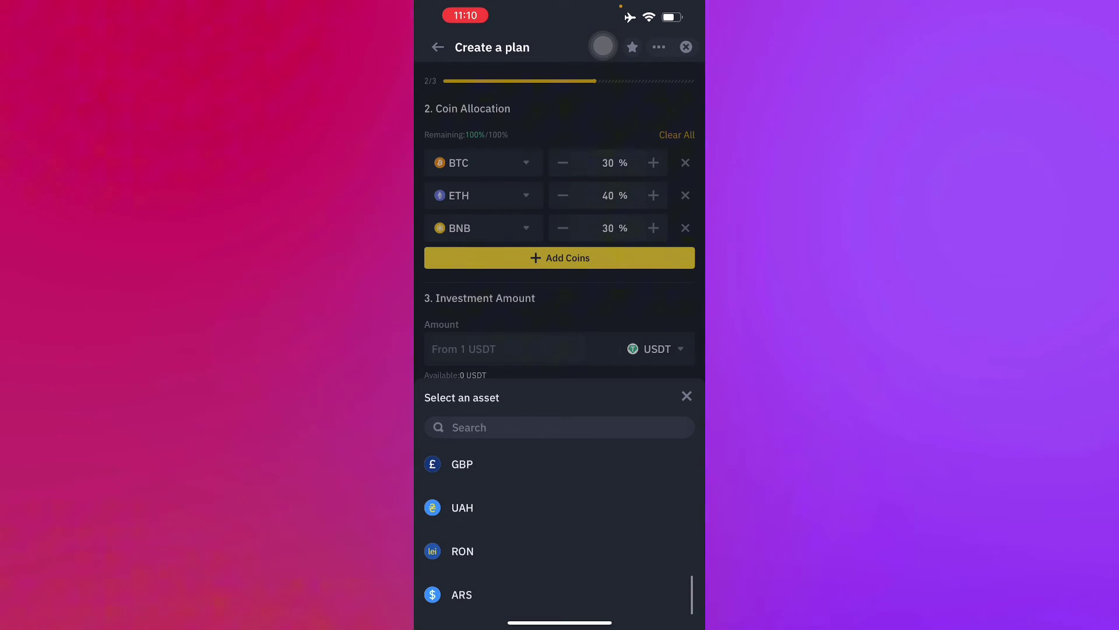
scroll(559, 219, "down", 2)
scroll(559, 219, "up", 2)
scroll(560, 219, "up", 1)
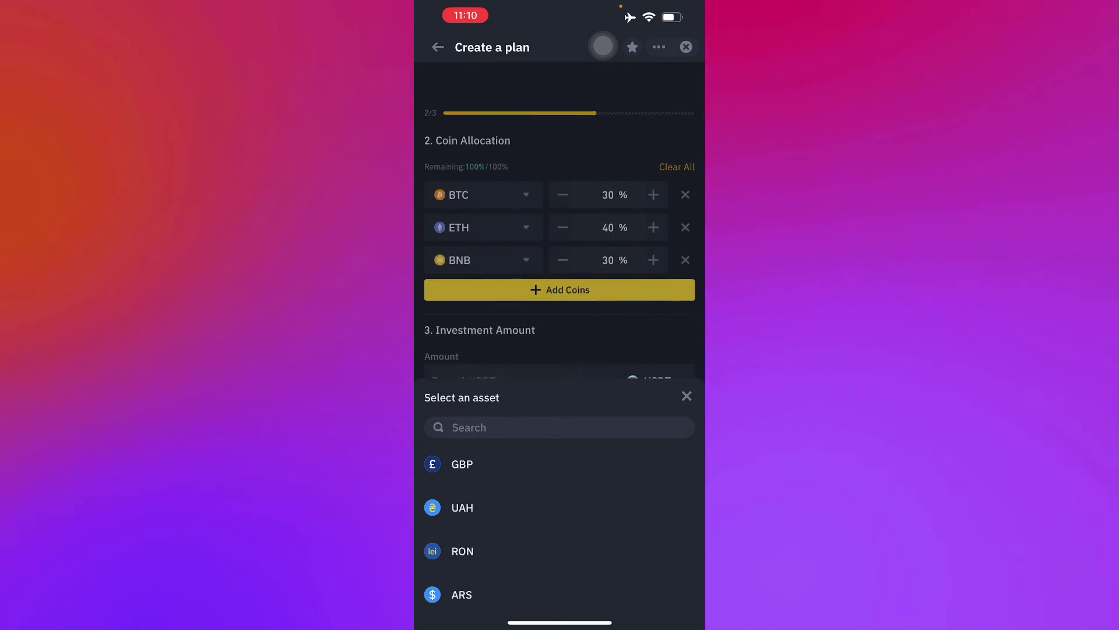
left_click(687, 396)
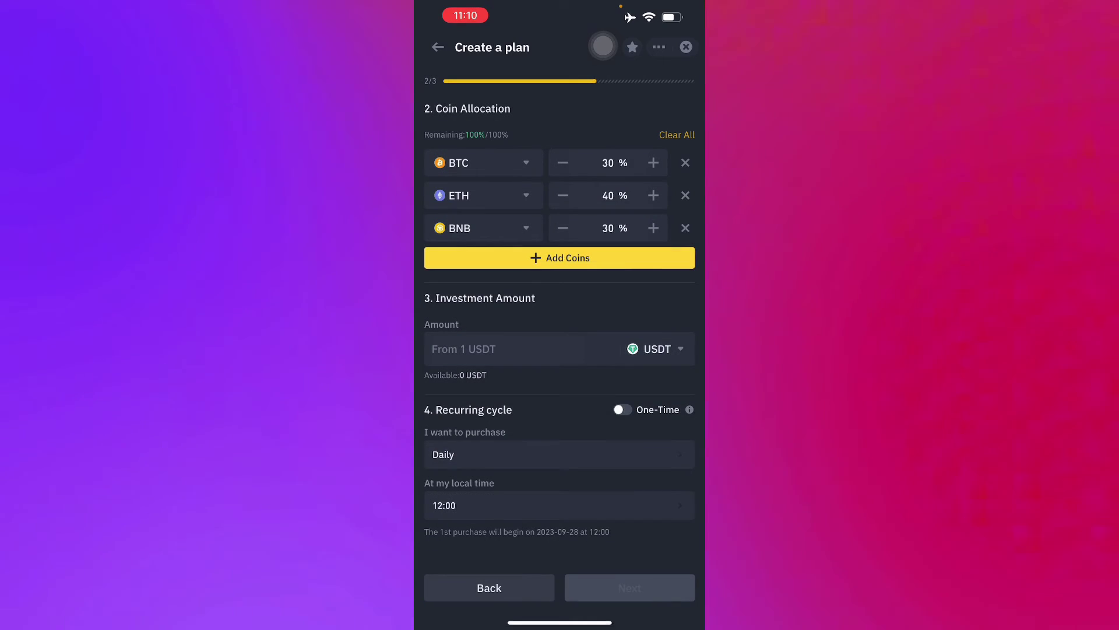
left_click(507, 348)
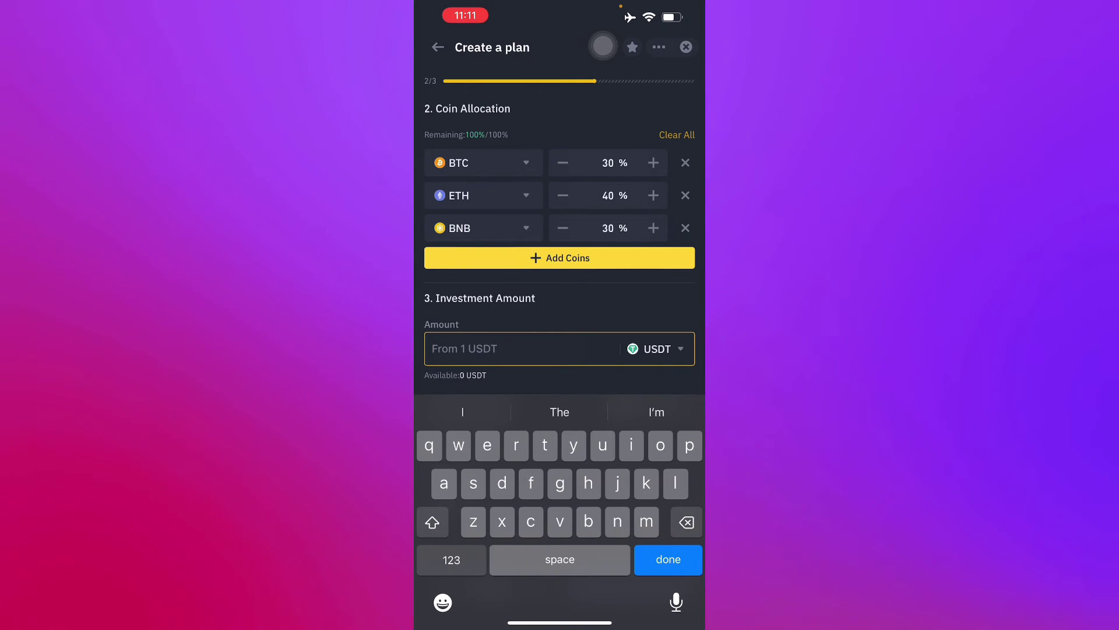
left_click(451, 559)
left_click(429, 446)
type("10")
left_click(690, 446)
left_click(669, 559)
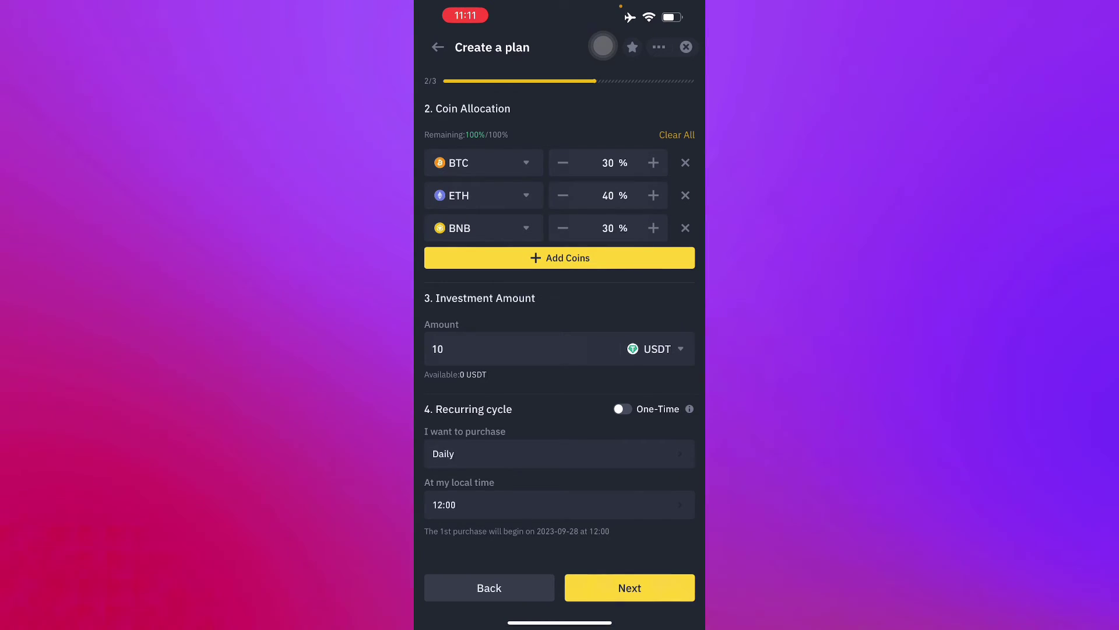
Switch the plan from One-Time to a recurring purchase.
left_click(689, 409)
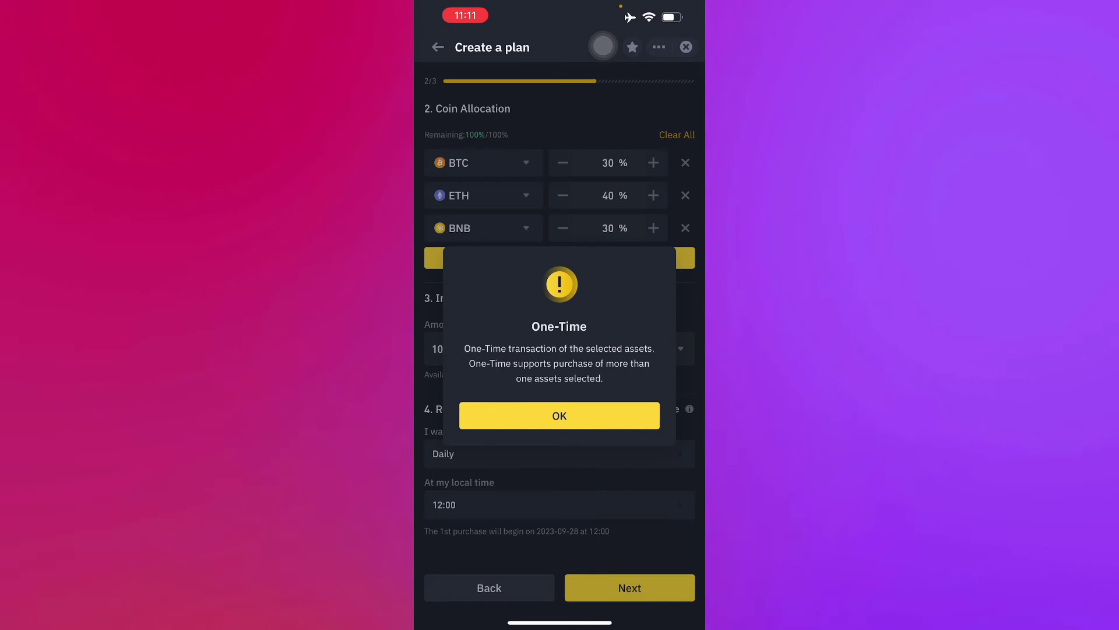
left_click(559, 415)
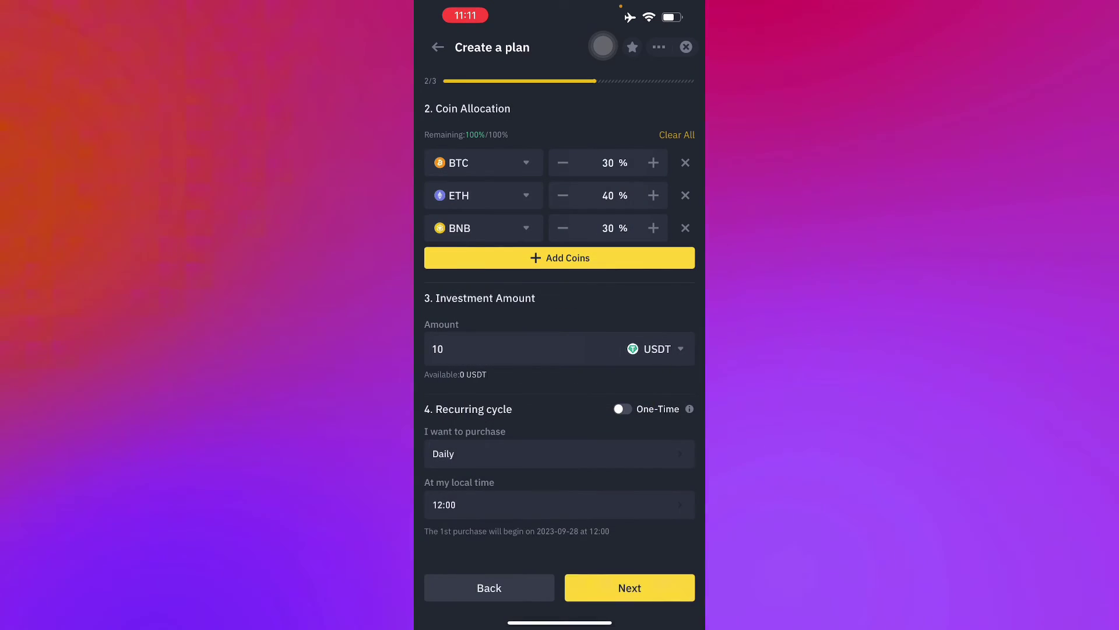
left_click(623, 409)
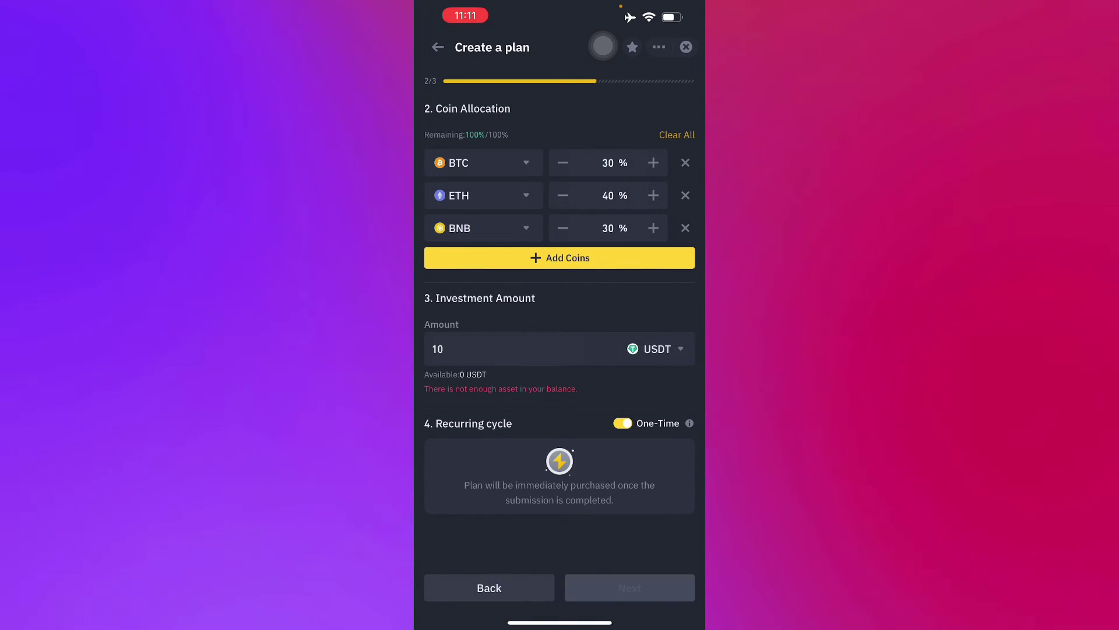
left_click(623, 422)
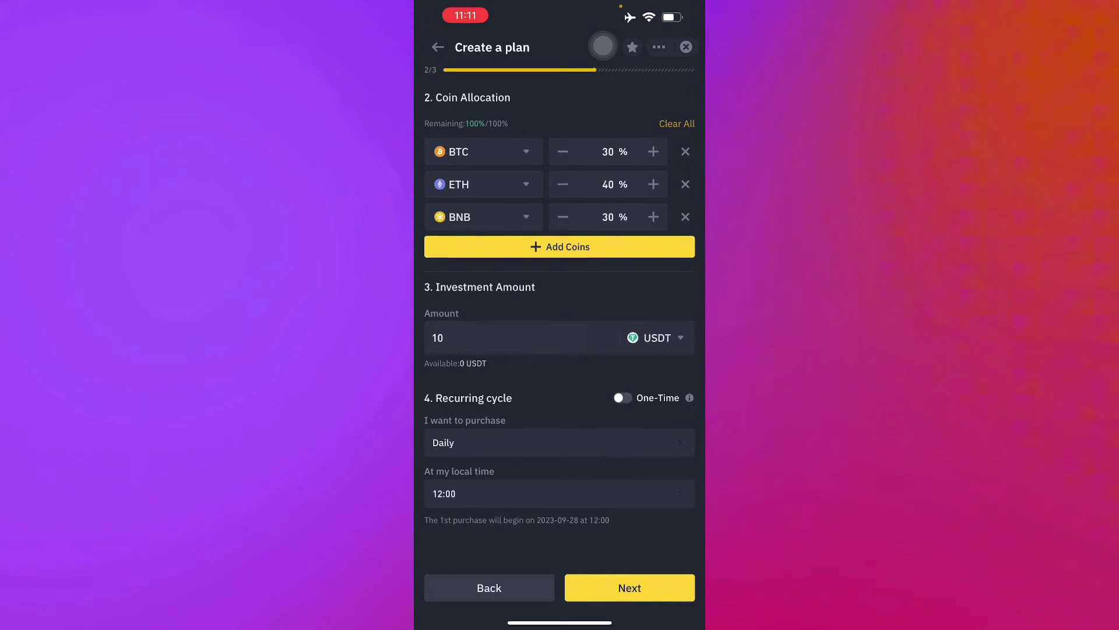
Choose a Daily cycle at 12:00 and continue to the Payment Order step.
left_click(561, 452)
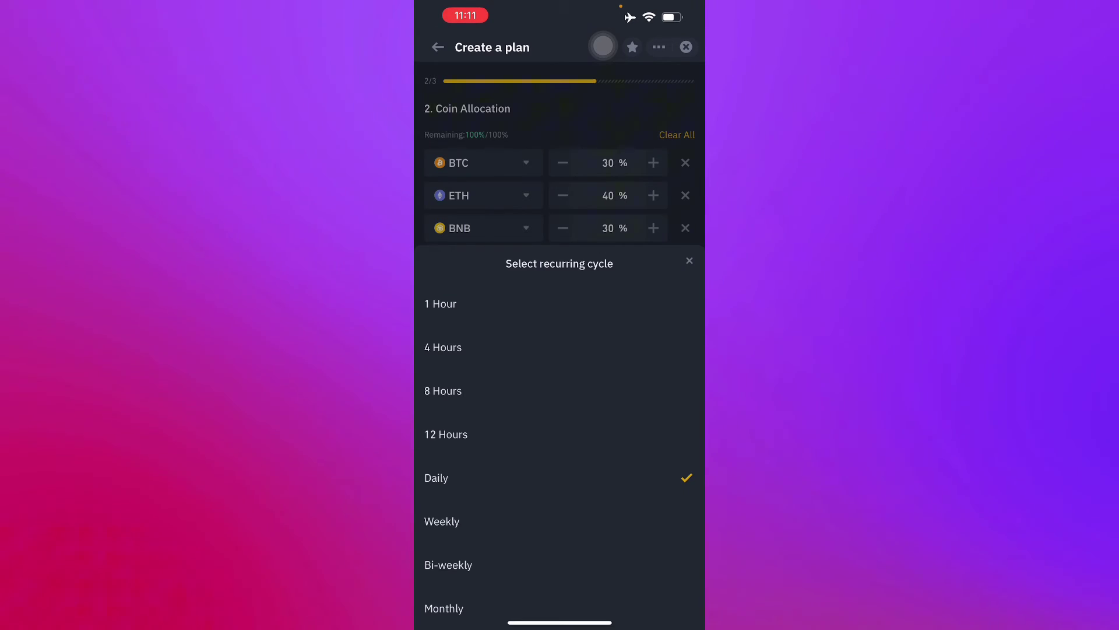
left_click(435, 477)
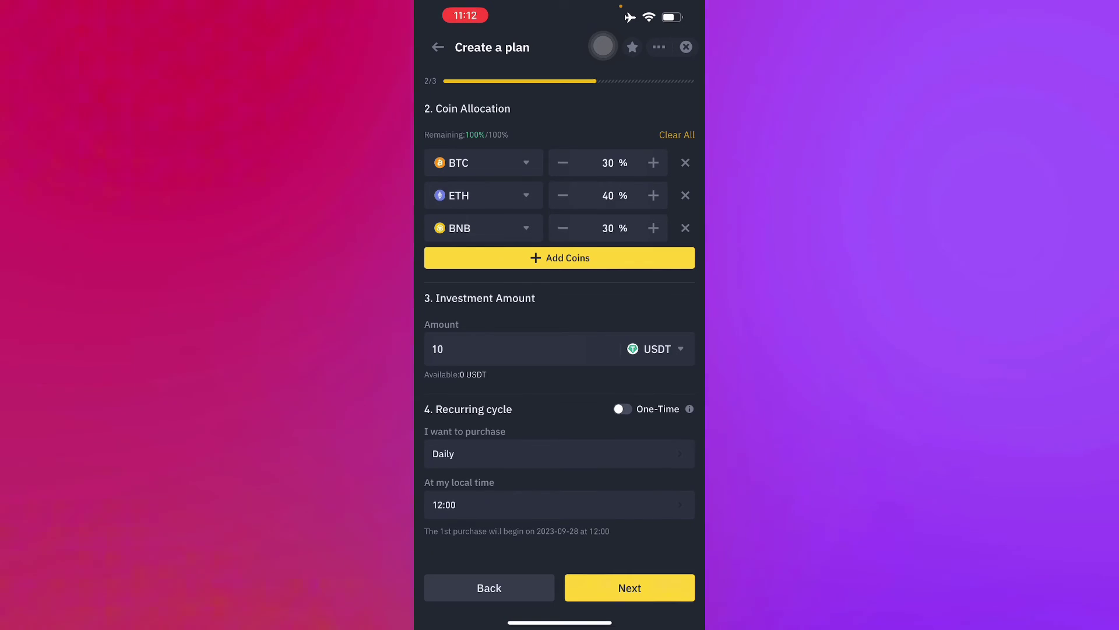
scroll(560, 350, "down", 1)
left_click(560, 499)
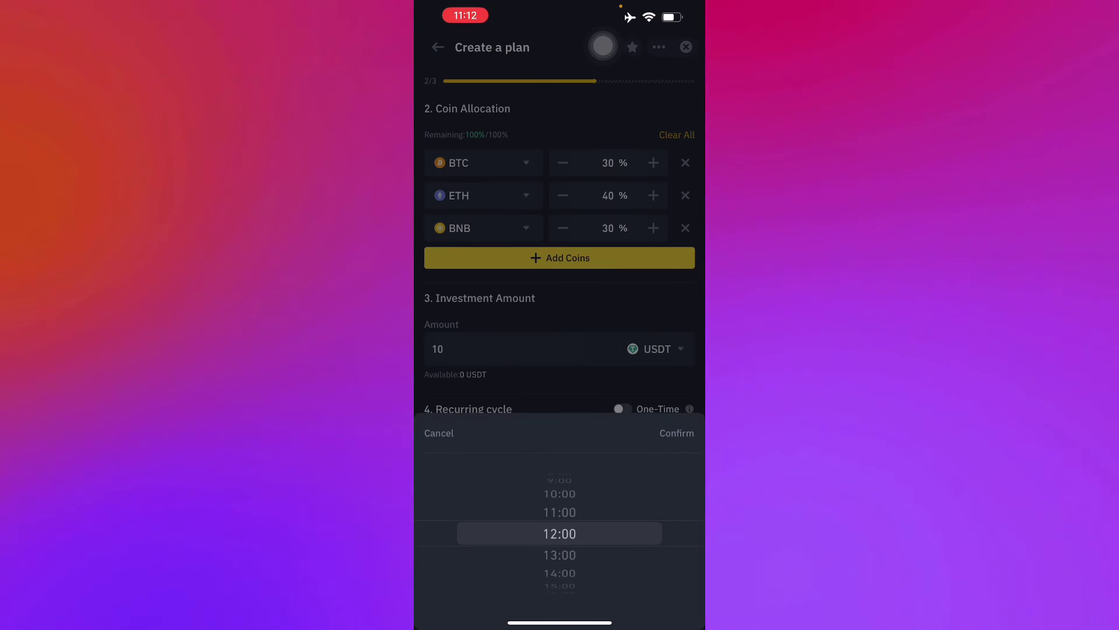
scroll(560, 538, "down", 2)
scroll(560, 538, "up", 5)
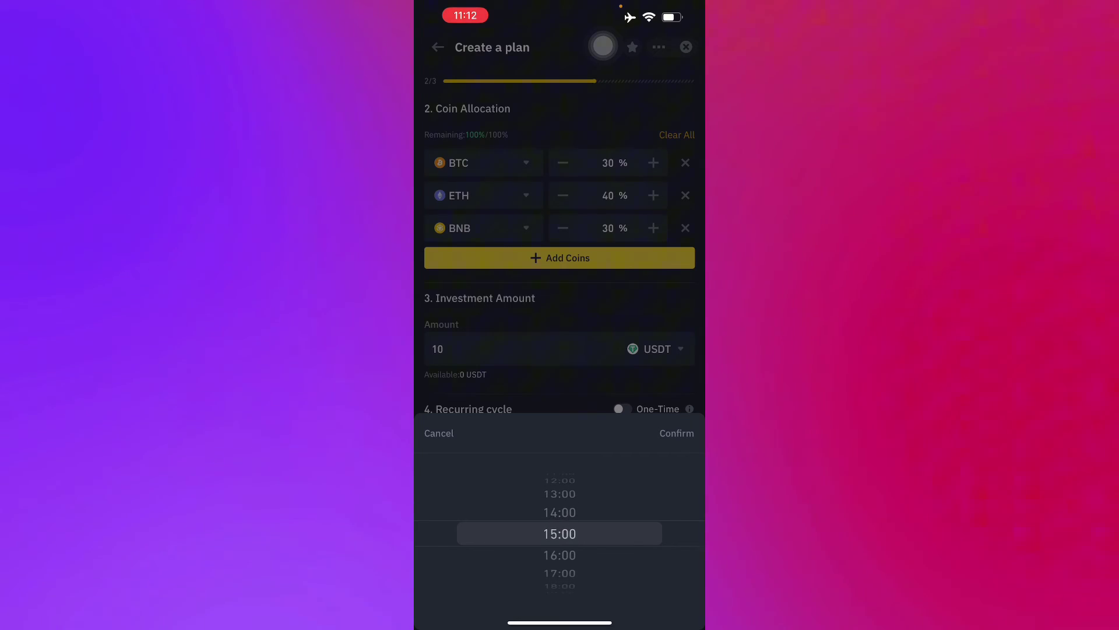
scroll(559, 533, "down", 4)
scroll(560, 534, "down", 6)
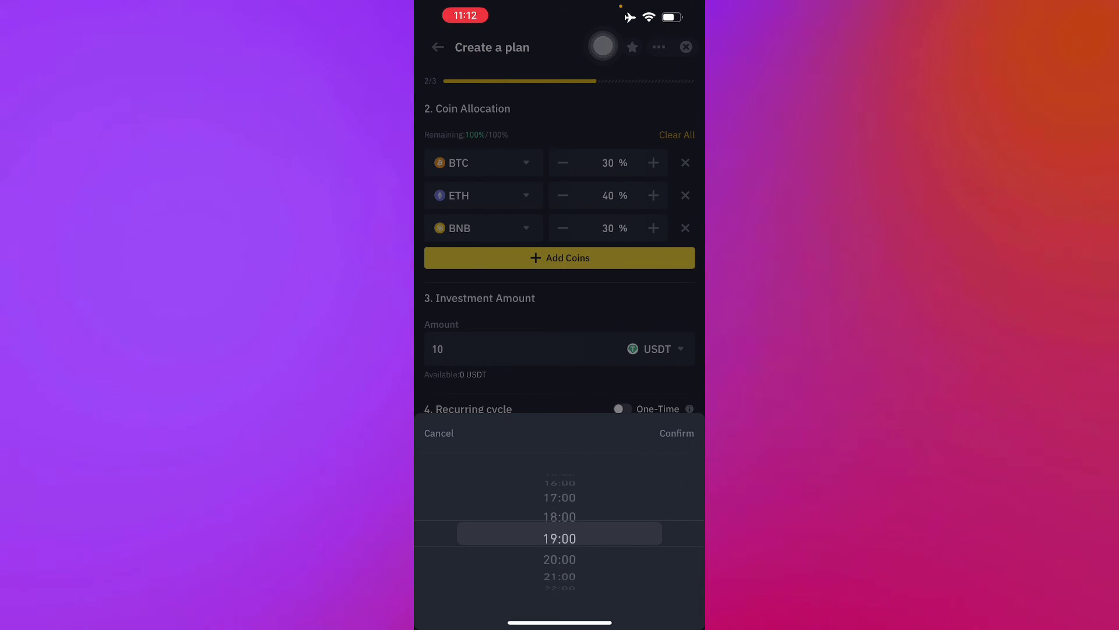
scroll(560, 534, "down", 3)
scroll(560, 534, "up", 3)
scroll(560, 534, "up", 3)
scroll(560, 534, "up", 4)
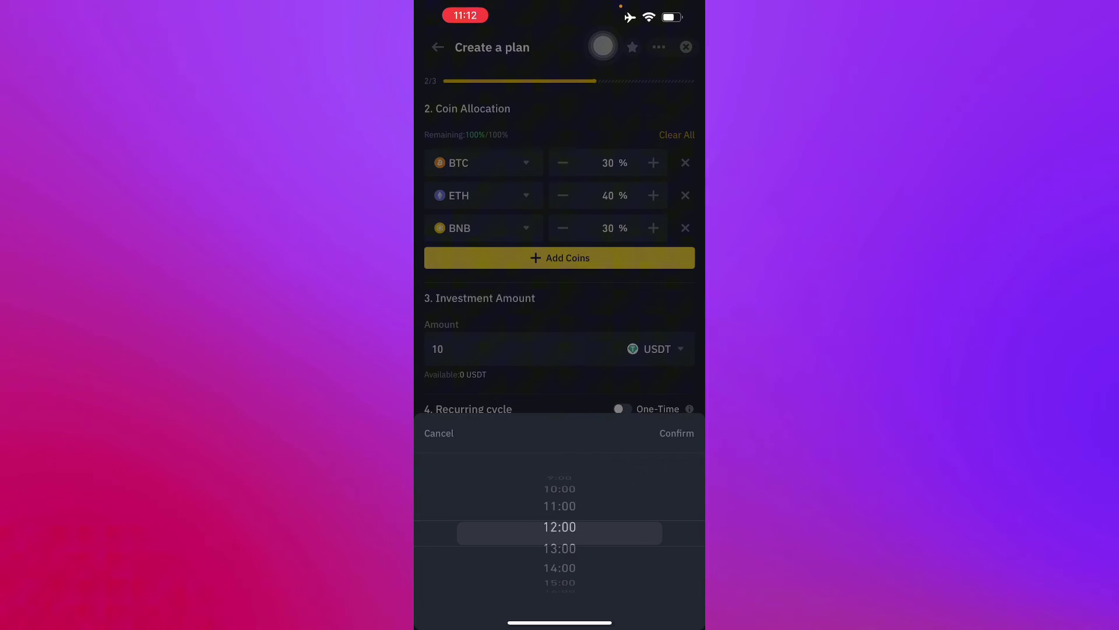
scroll(560, 533, "up", 1)
scroll(560, 534, "down", 1)
left_click(676, 433)
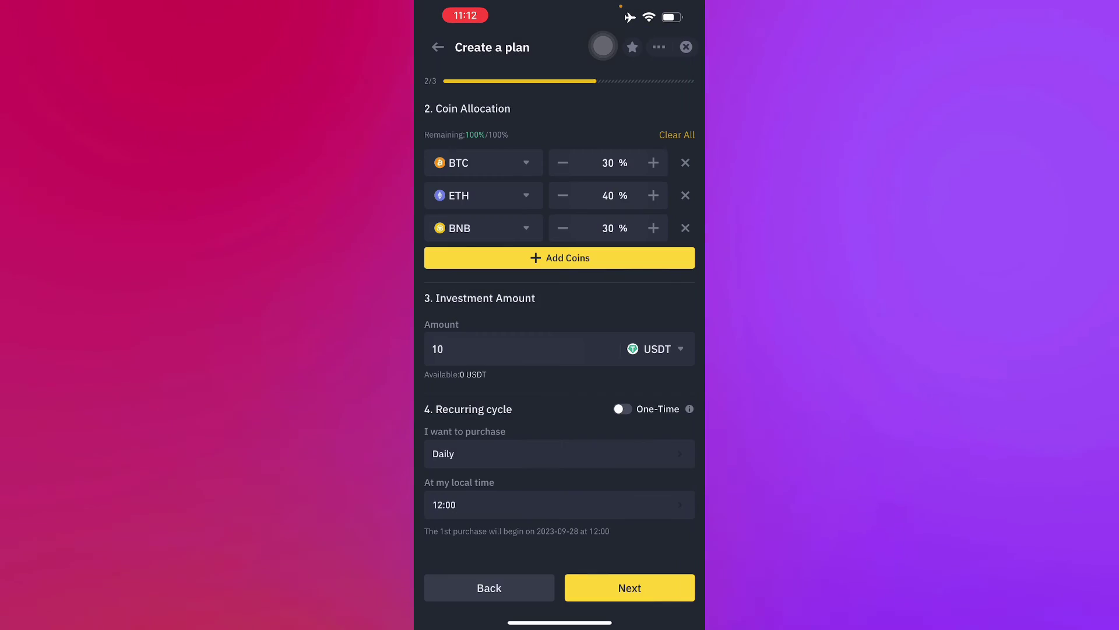
left_click(630, 587)
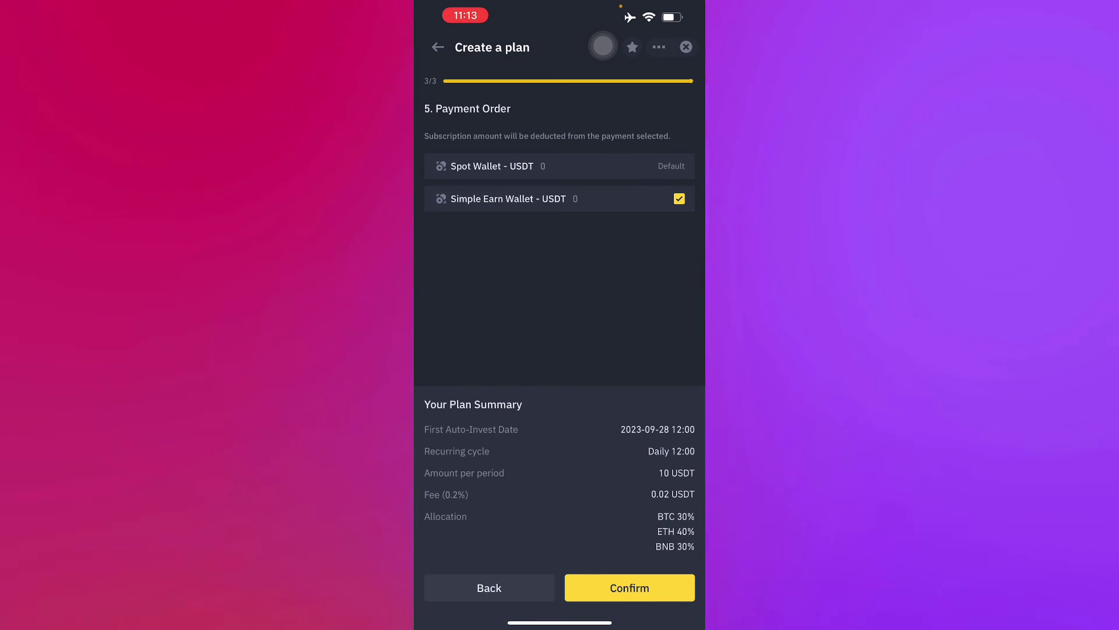
Confirm the Payment Order to schedule the 10 USDT BTC/ETH/BNB plan.
left_click(630, 588)
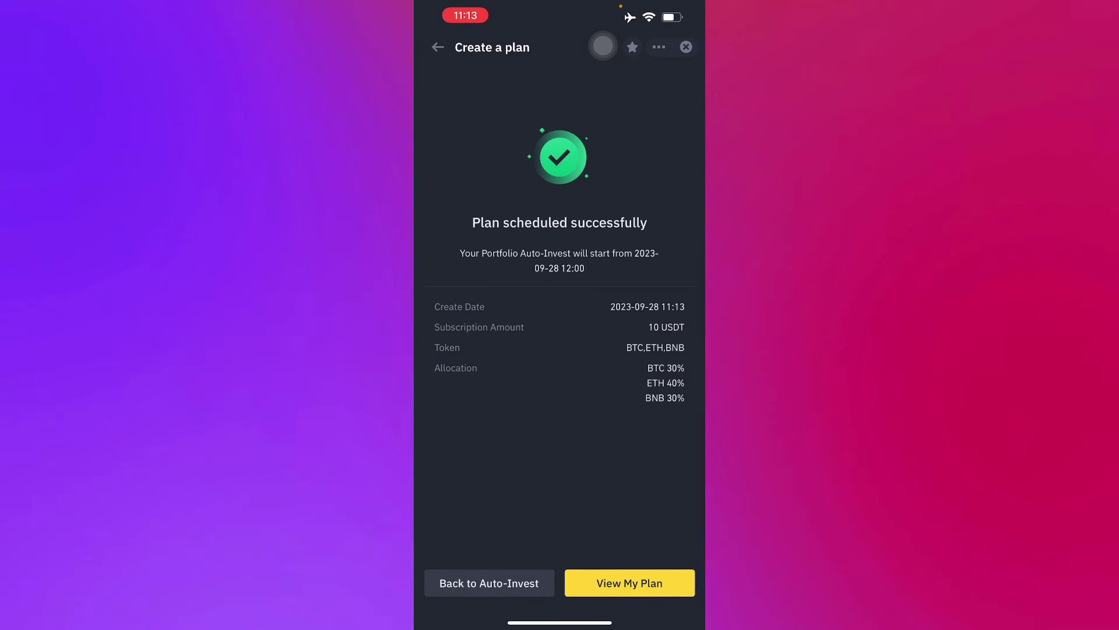
Open View My Plan, then browse the Index-Linked and Portfolio plan lists.
left_click(630, 582)
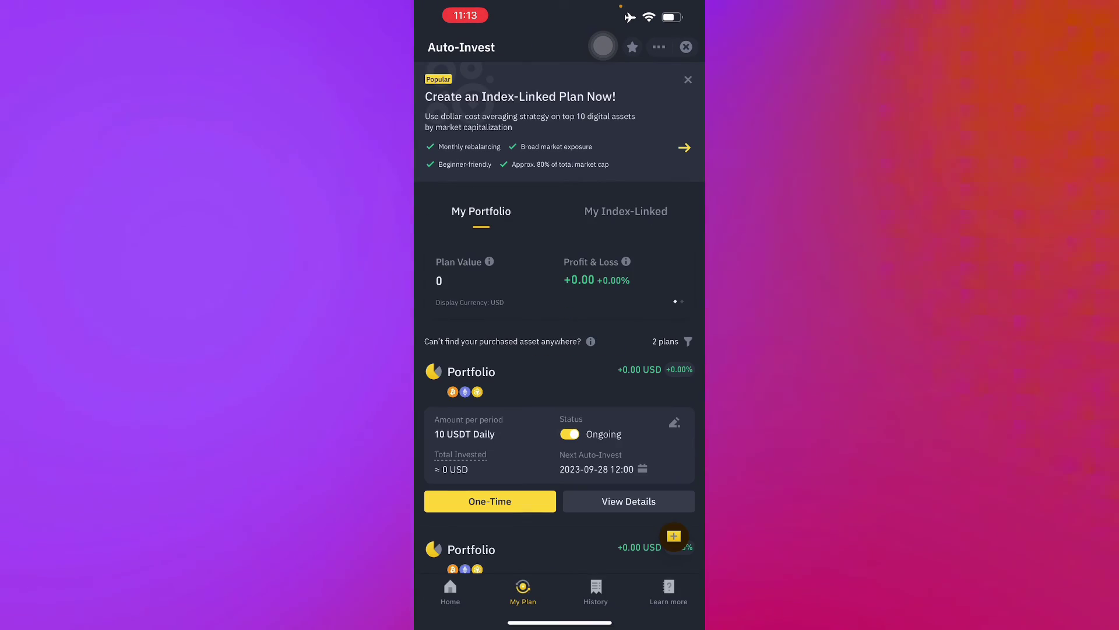
scroll(559, 350, "down", 3)
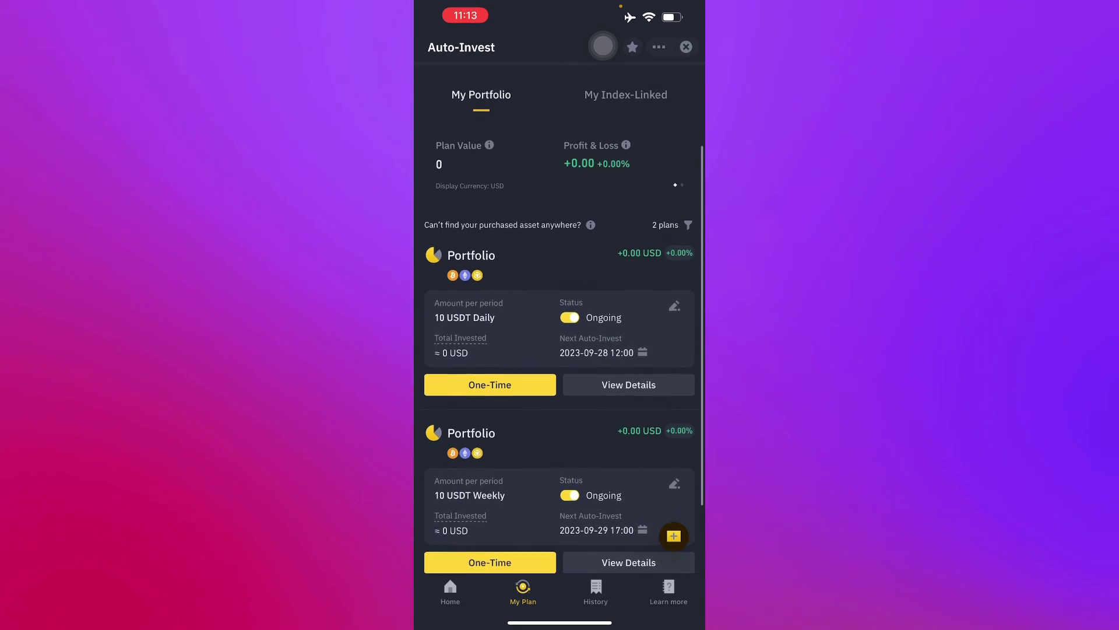
scroll(559, 350, "down", 3)
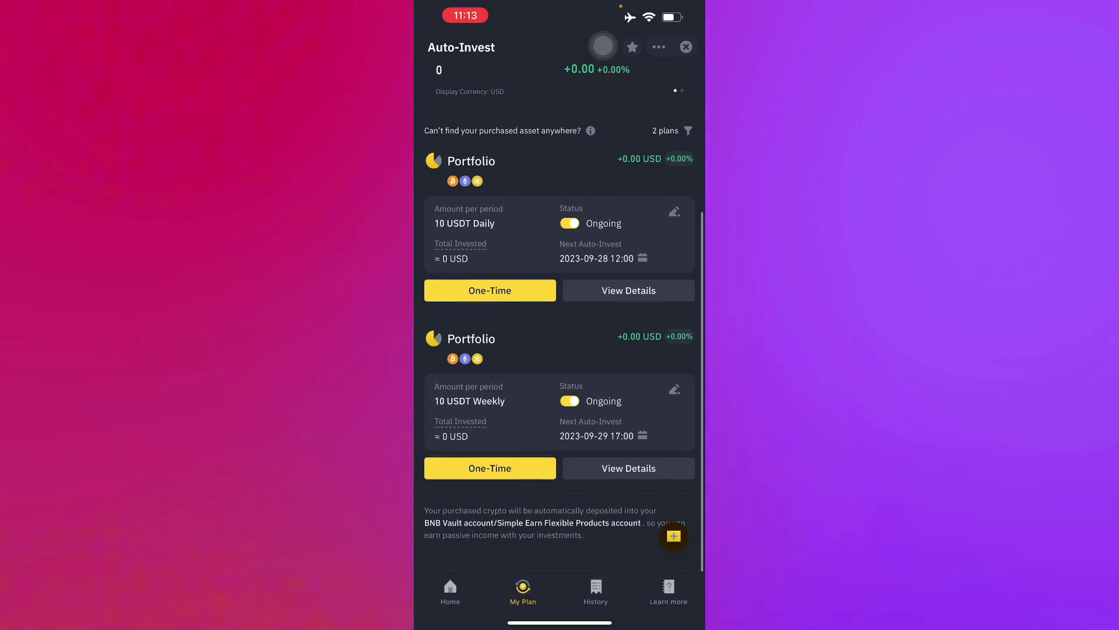
scroll(561, 350, "up", 5)
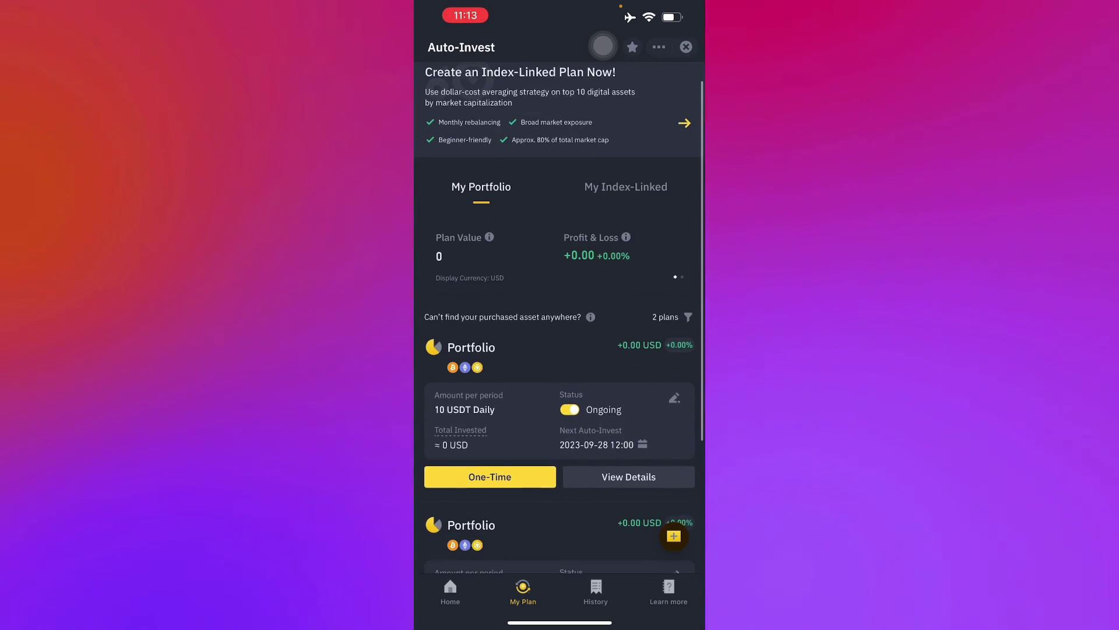
left_click(625, 187)
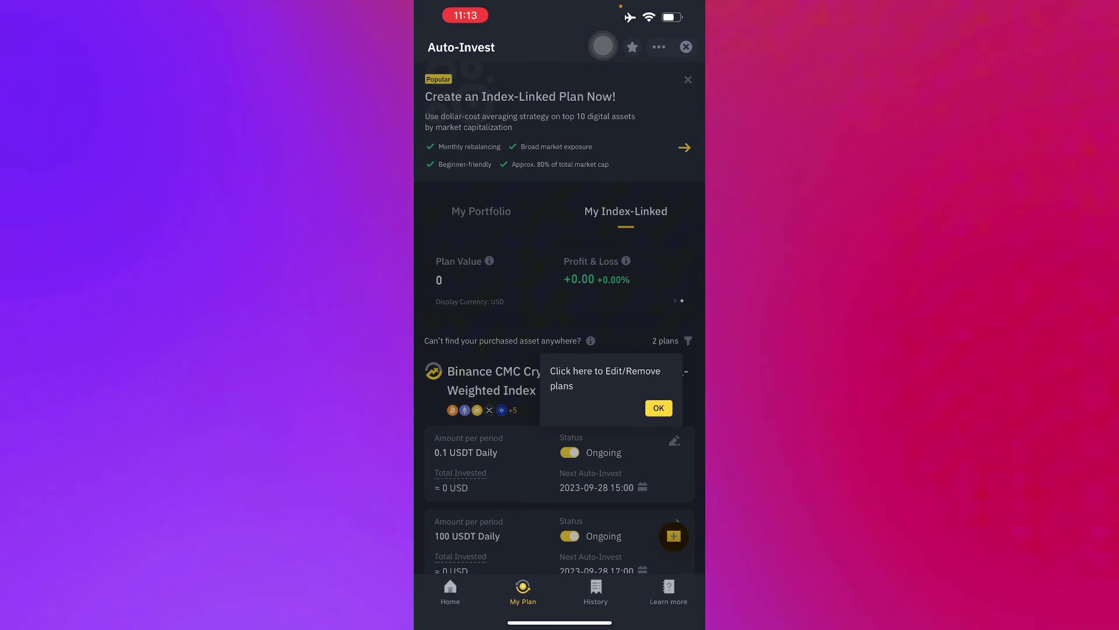
left_click(658, 408)
scroll(560, 350, "down", 3)
scroll(560, 350, "up", 3)
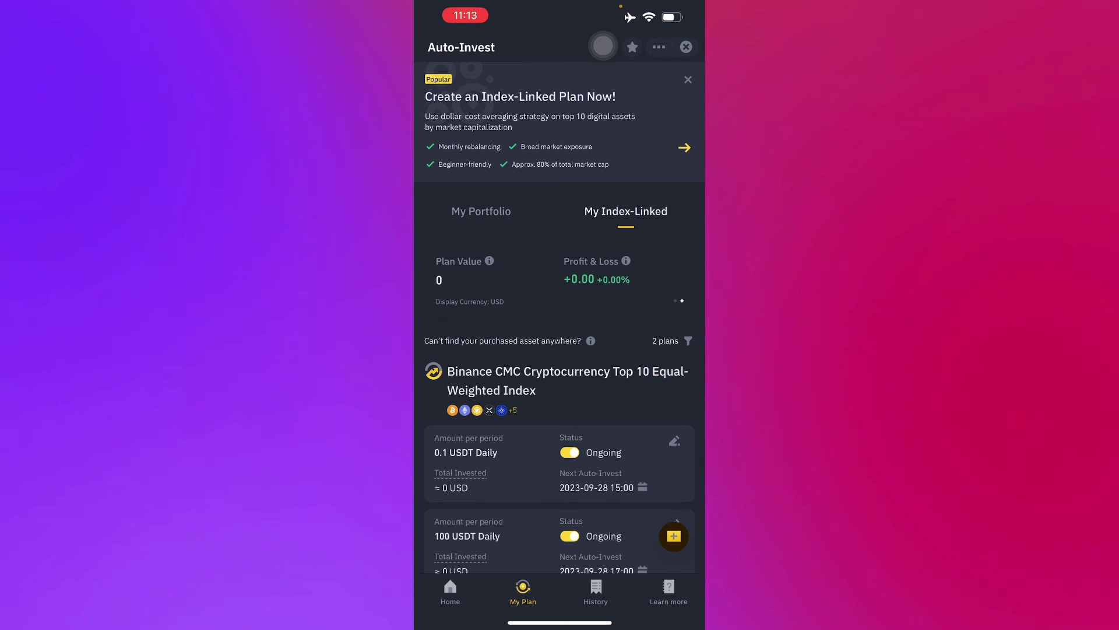
left_click(481, 211)
scroll(559, 394, "down", 5)
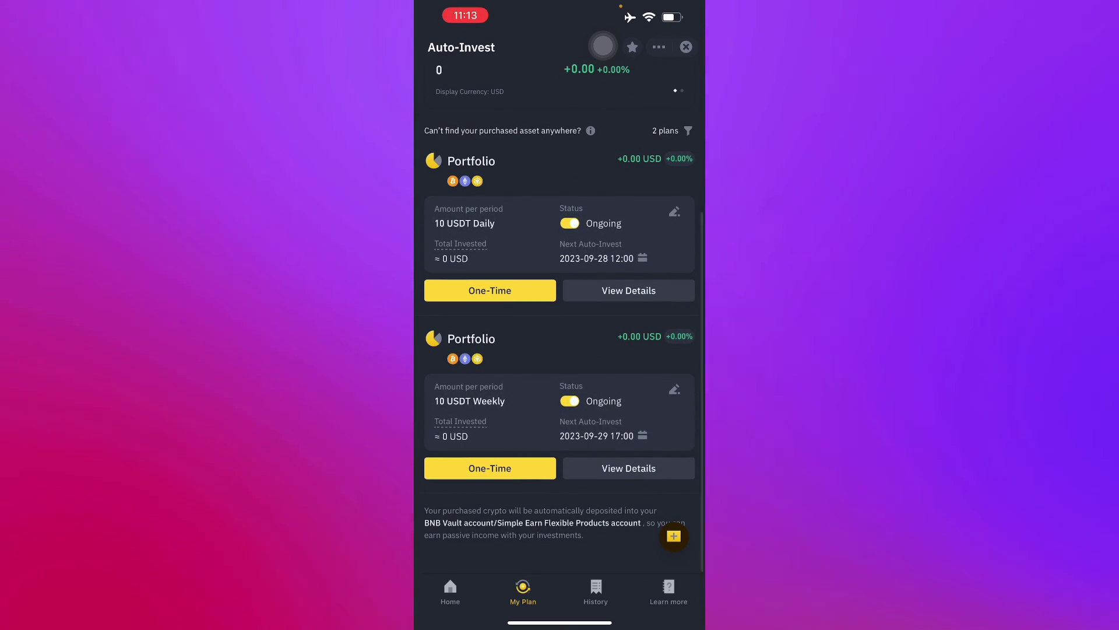
scroll(559, 350, "up", 4)
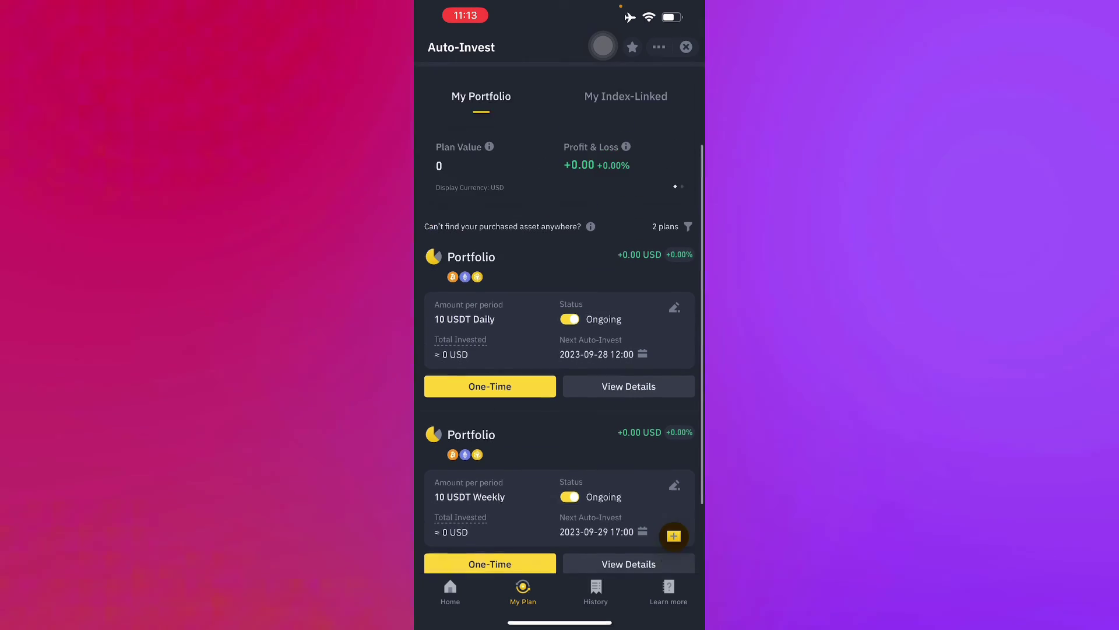
scroll(560, 350, "down", 4)
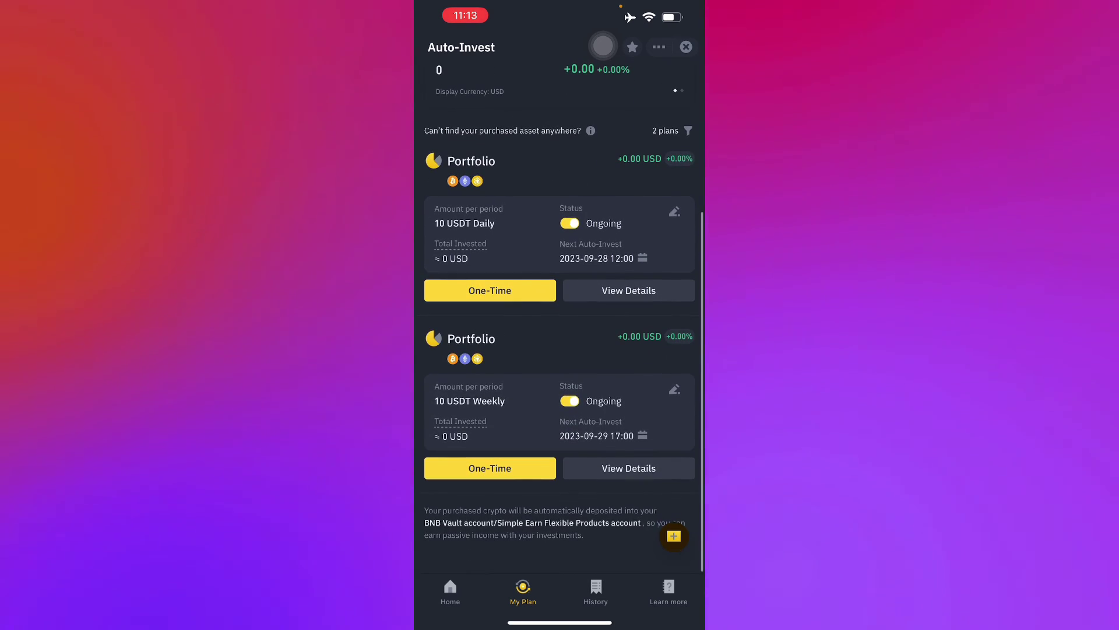
Go back to the Auto-Invest Home tab with the Popular Products list.
left_click(450, 592)
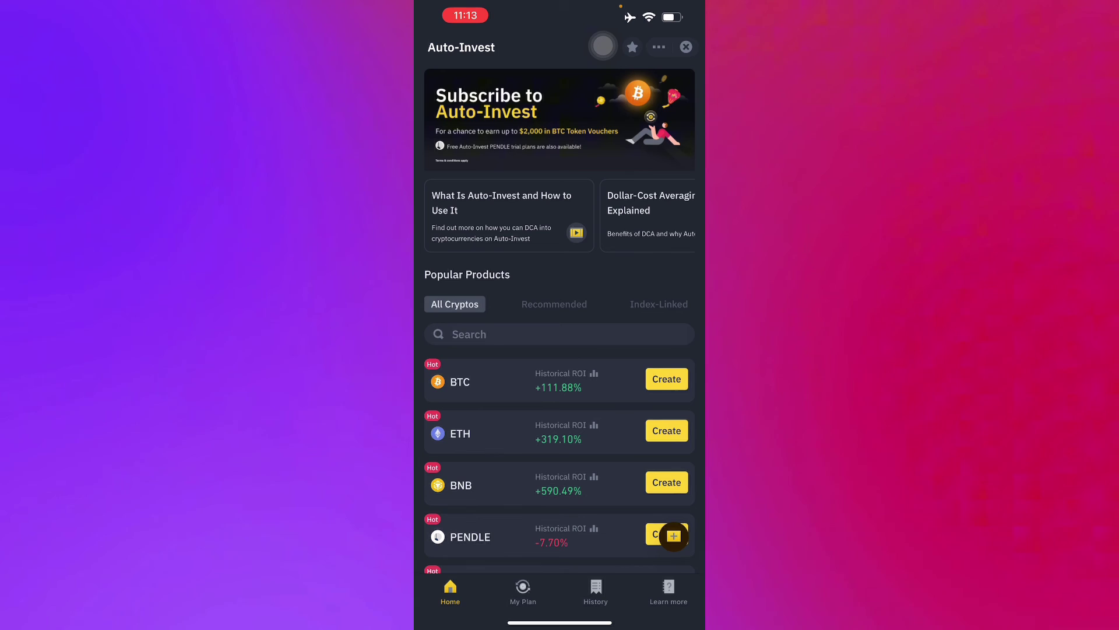